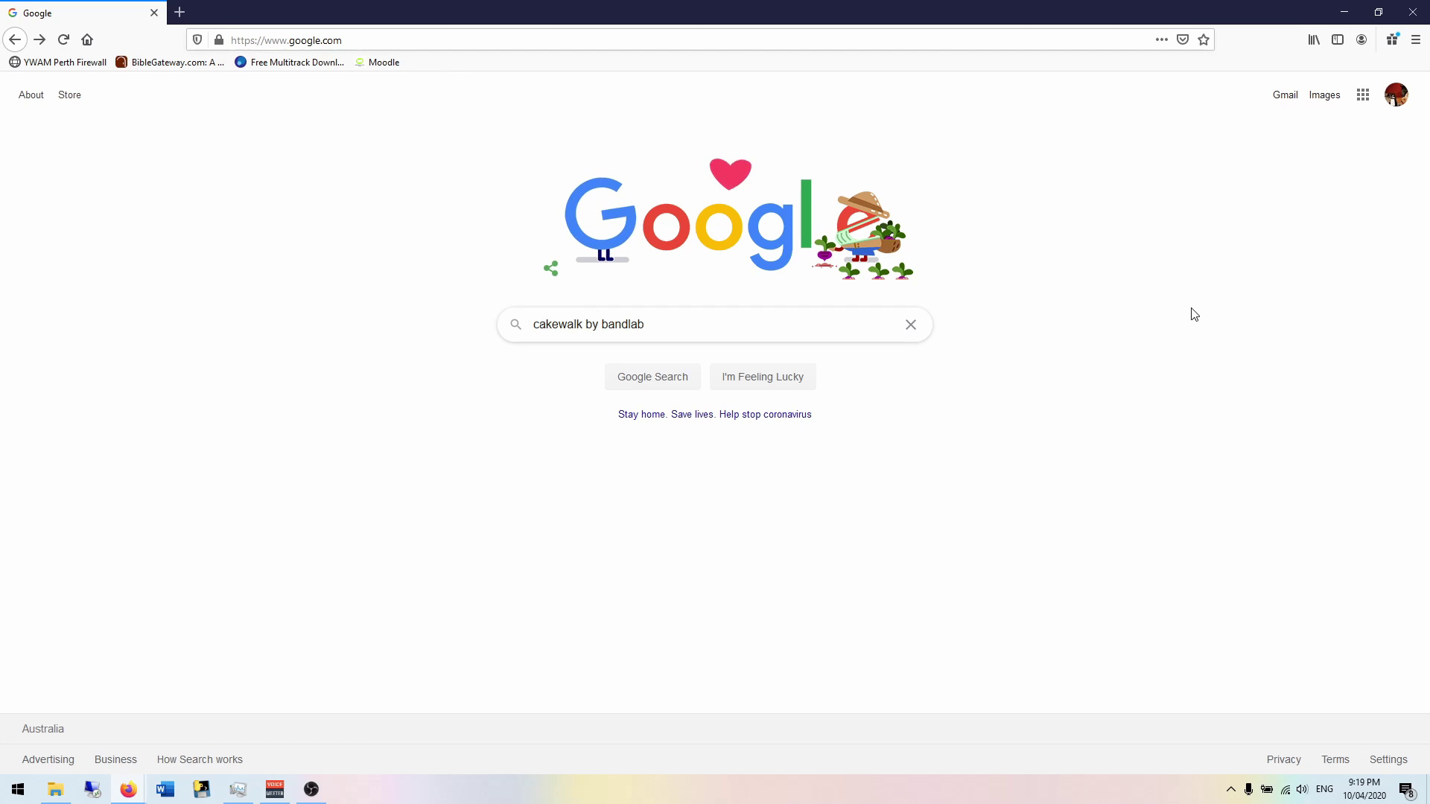
Submit the Google search for 'cakewalk by bandlab'
{"action": "key", "text": "Return"}
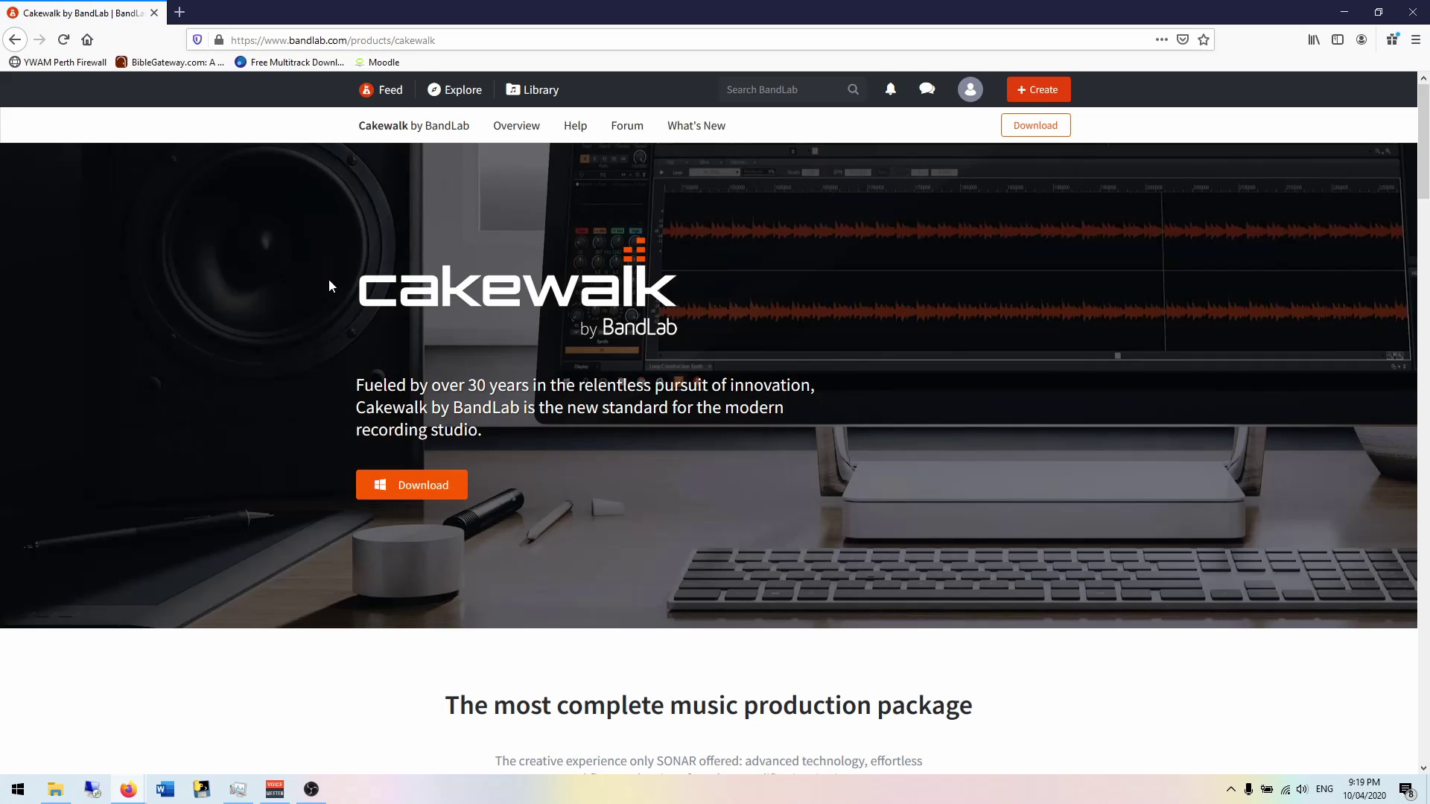
Download the Windows BandLab Assistant installer from the page's free download section
{"action": "left_click", "coordinate": [421, 480]}
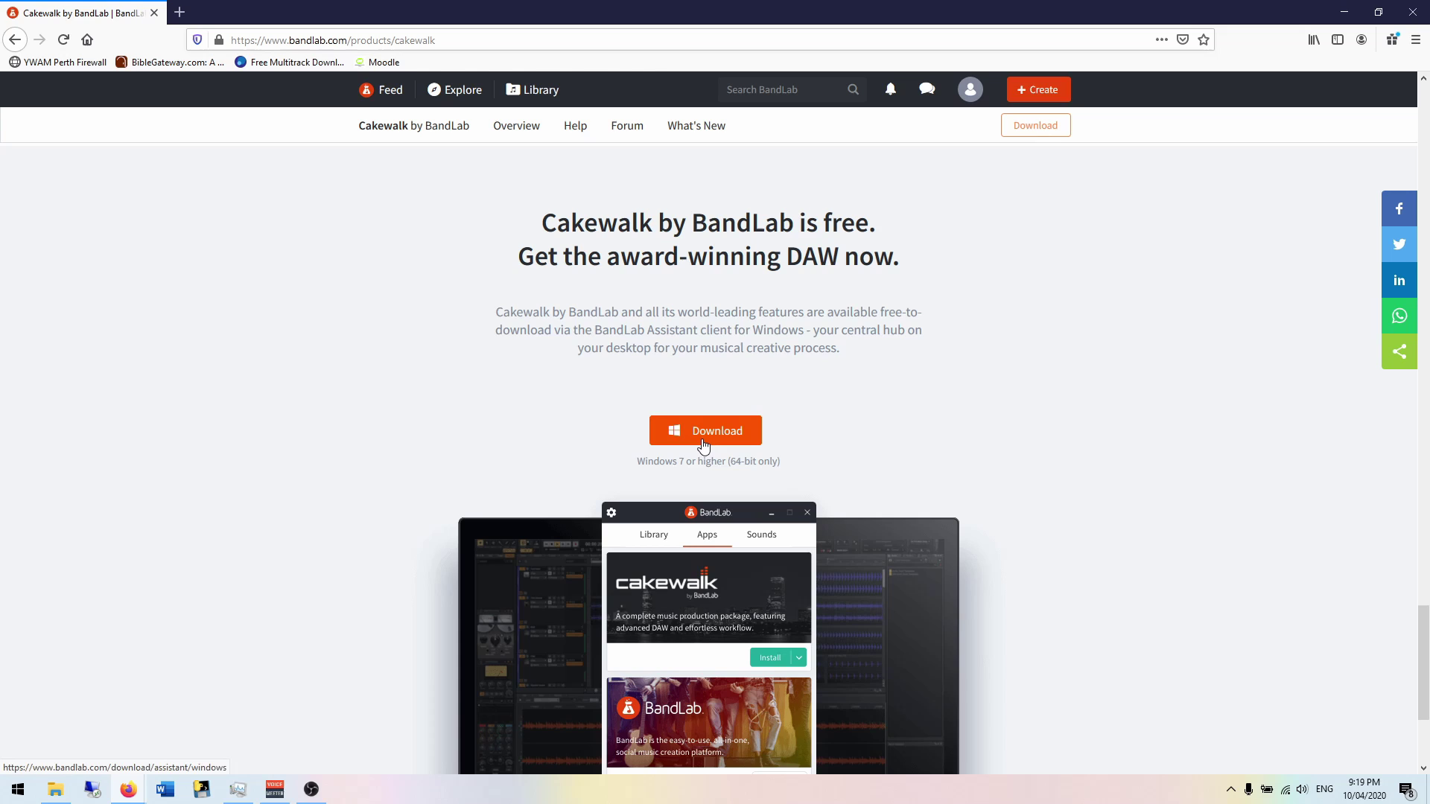
{"action": "left_click", "coordinate": [703, 432]}
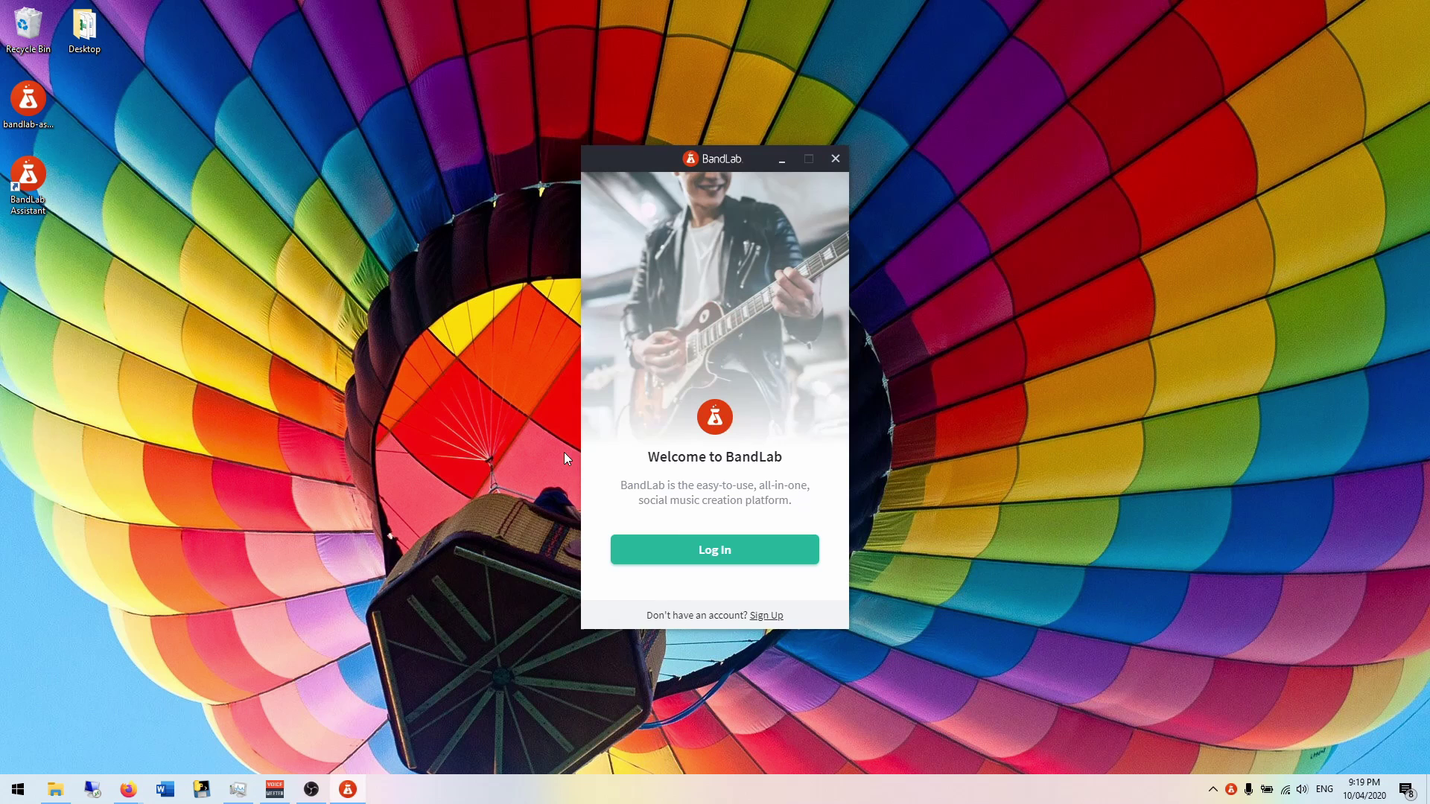
Log in to BandLab Assistant and start the Cakewalk install from the Apps list
{"action": "left_click", "coordinate": [734, 549]}
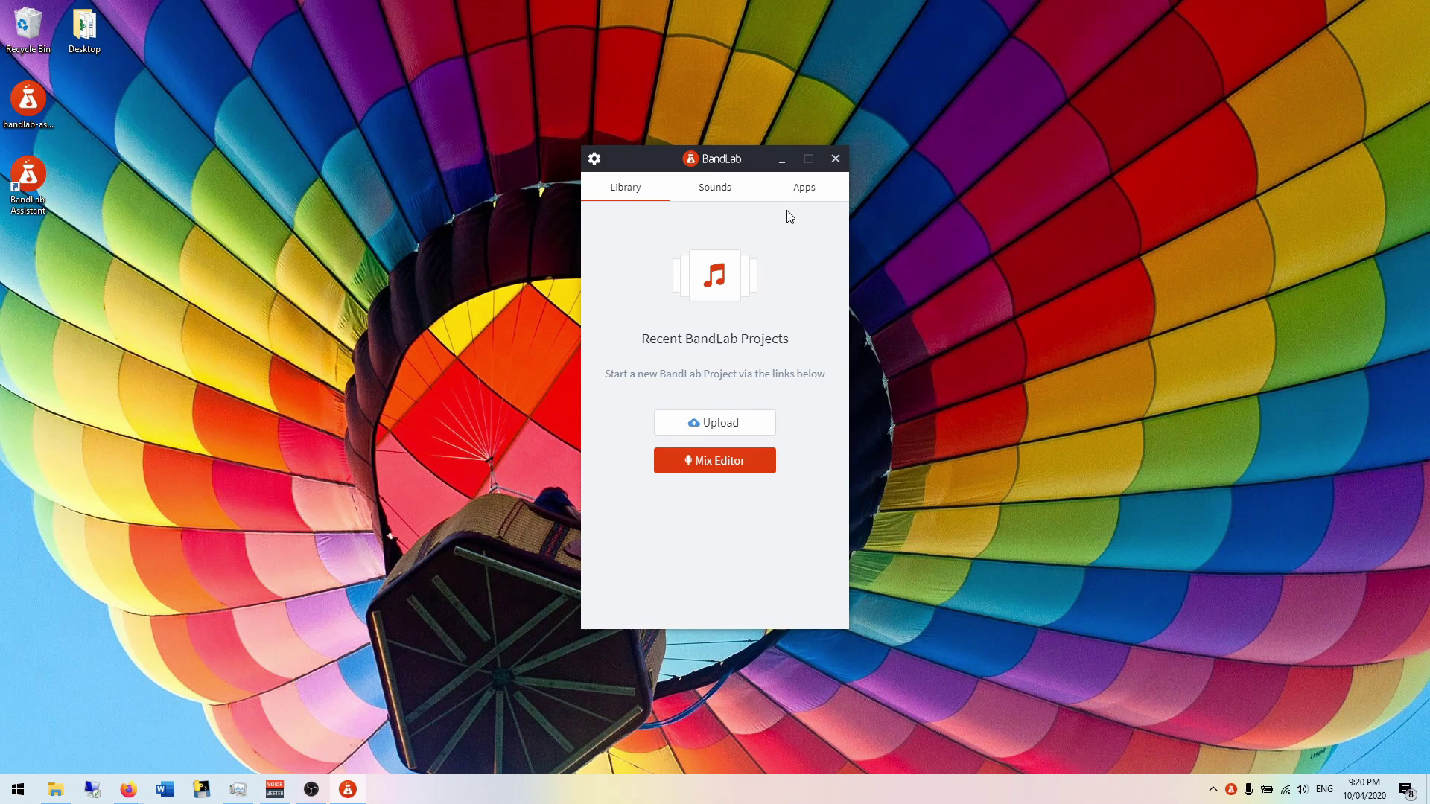
{"action": "left_click", "coordinate": [798, 202]}
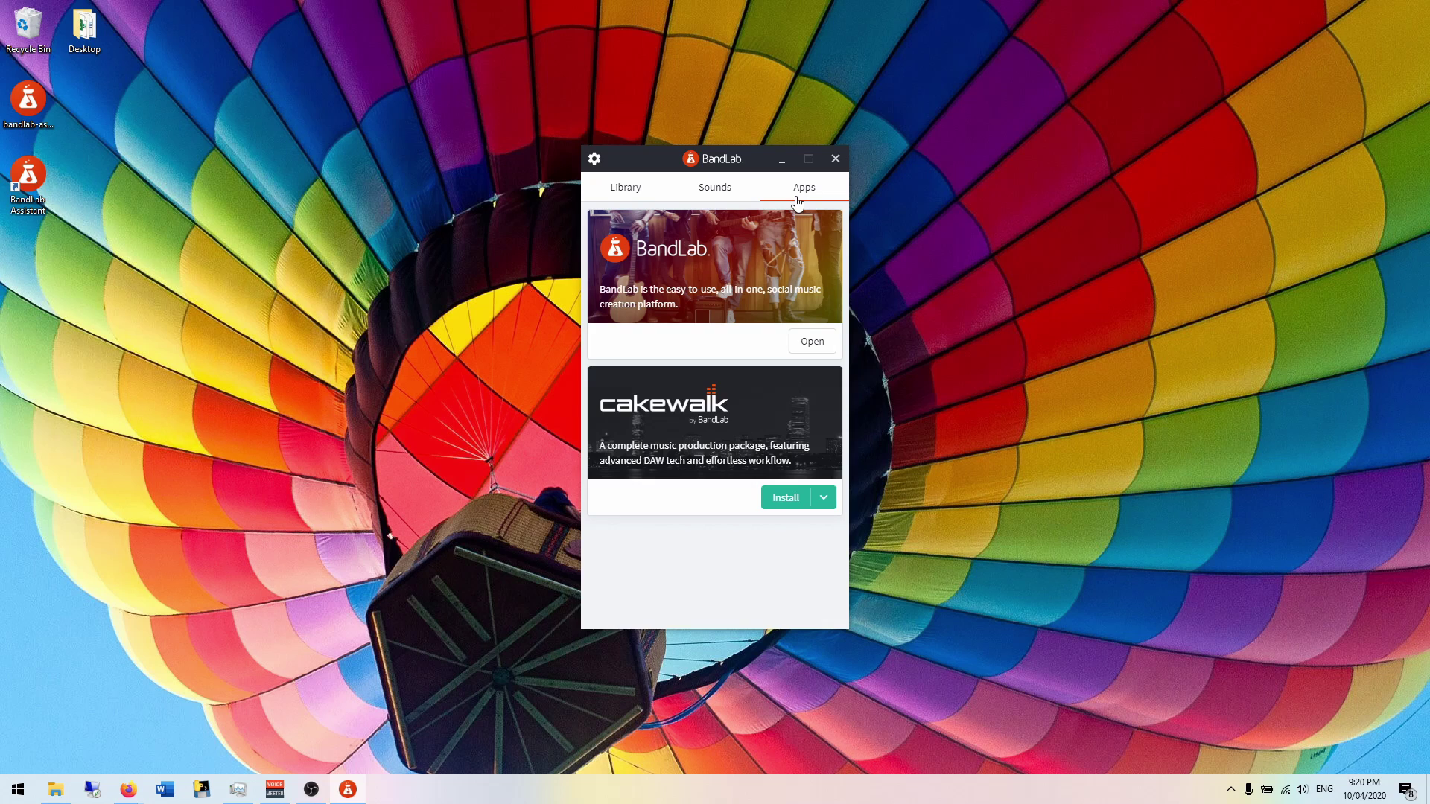
{"action": "left_click", "coordinate": [785, 501]}
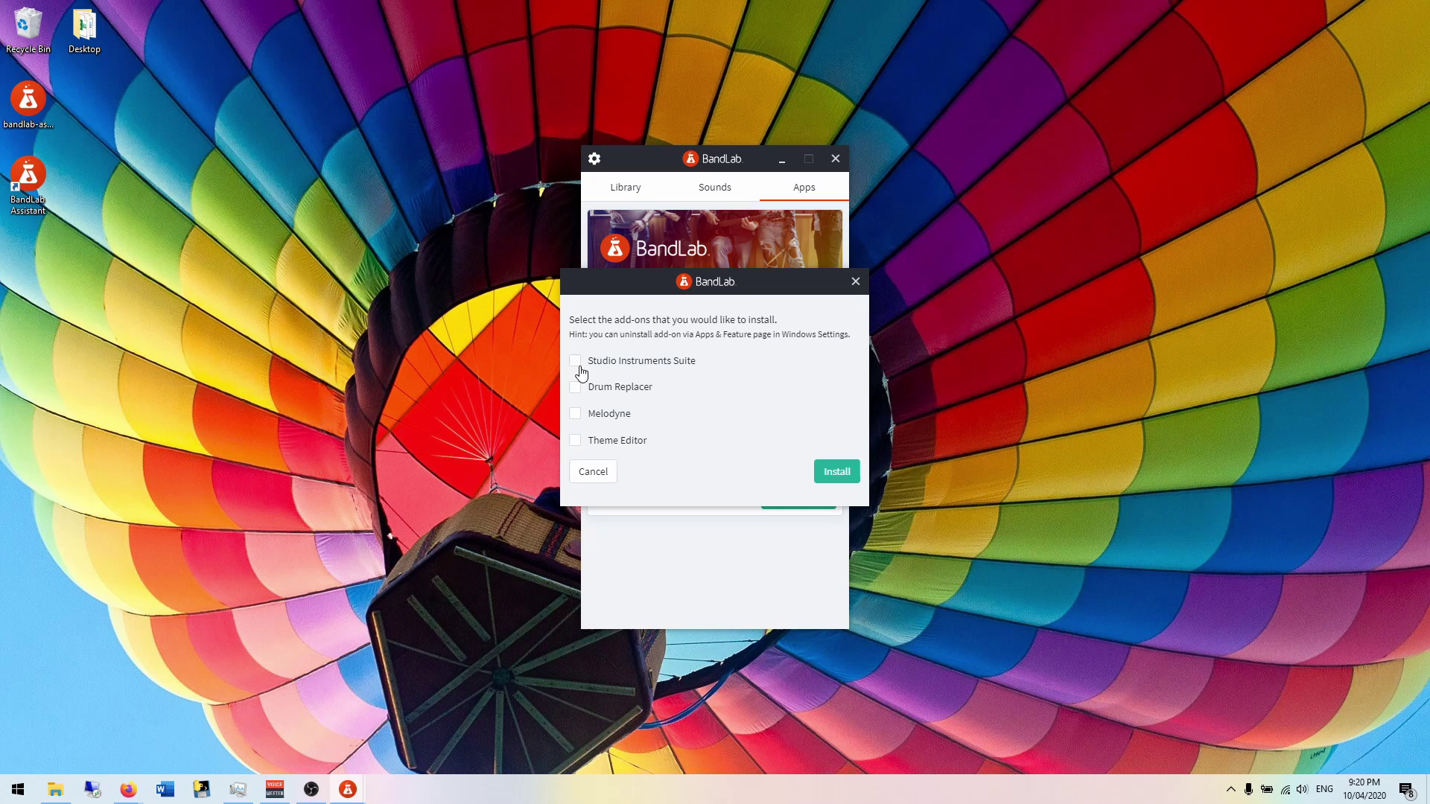
Install Cakewalk with Studio Instruments Suite, Drum Replacer, Melodyne and Theme Editor ticked
{"action": "left_click", "coordinate": [575, 361]}
{"action": "left_click", "coordinate": [575, 388]}
{"action": "left_click", "coordinate": [575, 414]}
{"action": "left_click", "coordinate": [574, 440]}
{"action": "left_click", "coordinate": [835, 471]}
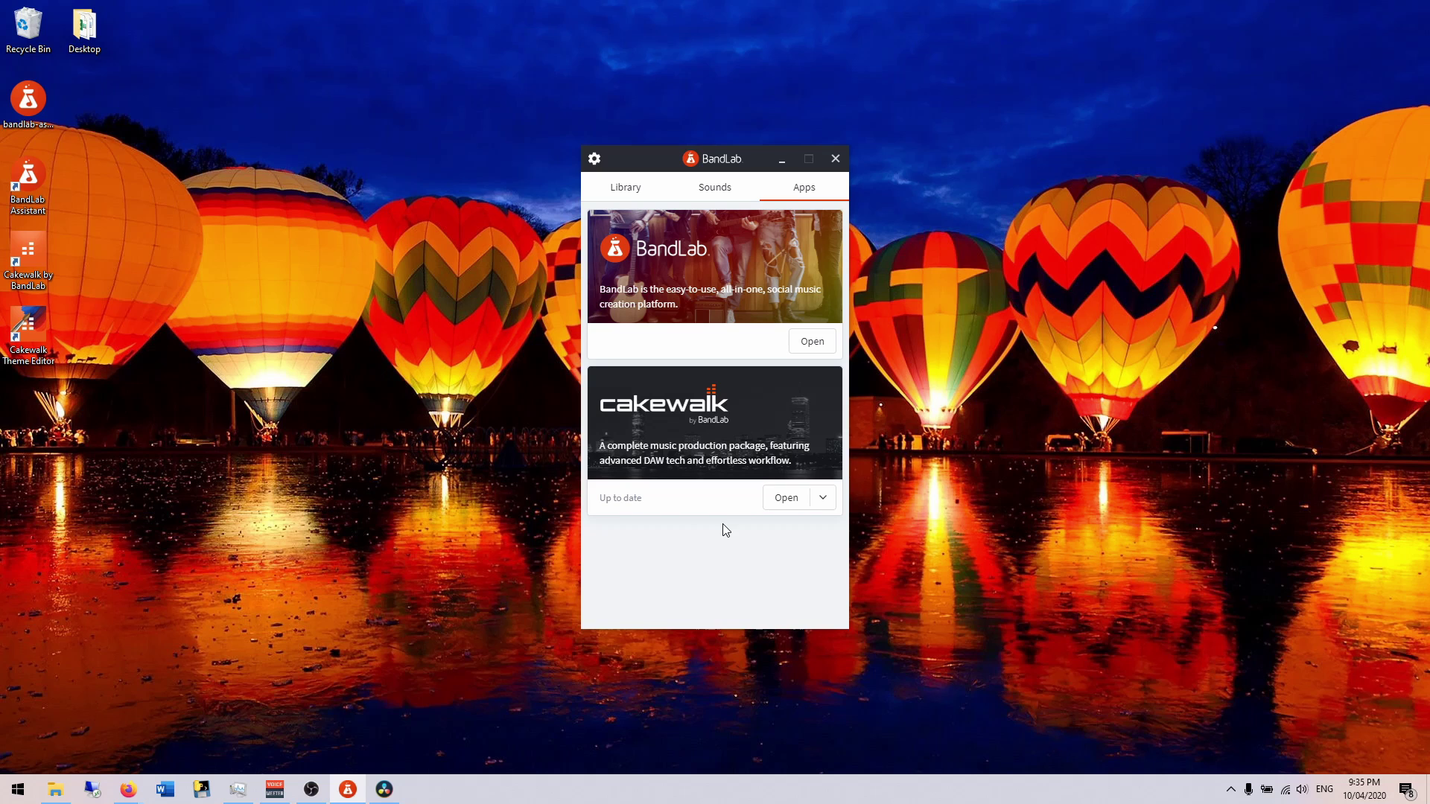
Launch Cakewalk, create a project from Empty Project.cwt and insert audio Track 1
{"action": "left_click", "coordinate": [785, 497]}
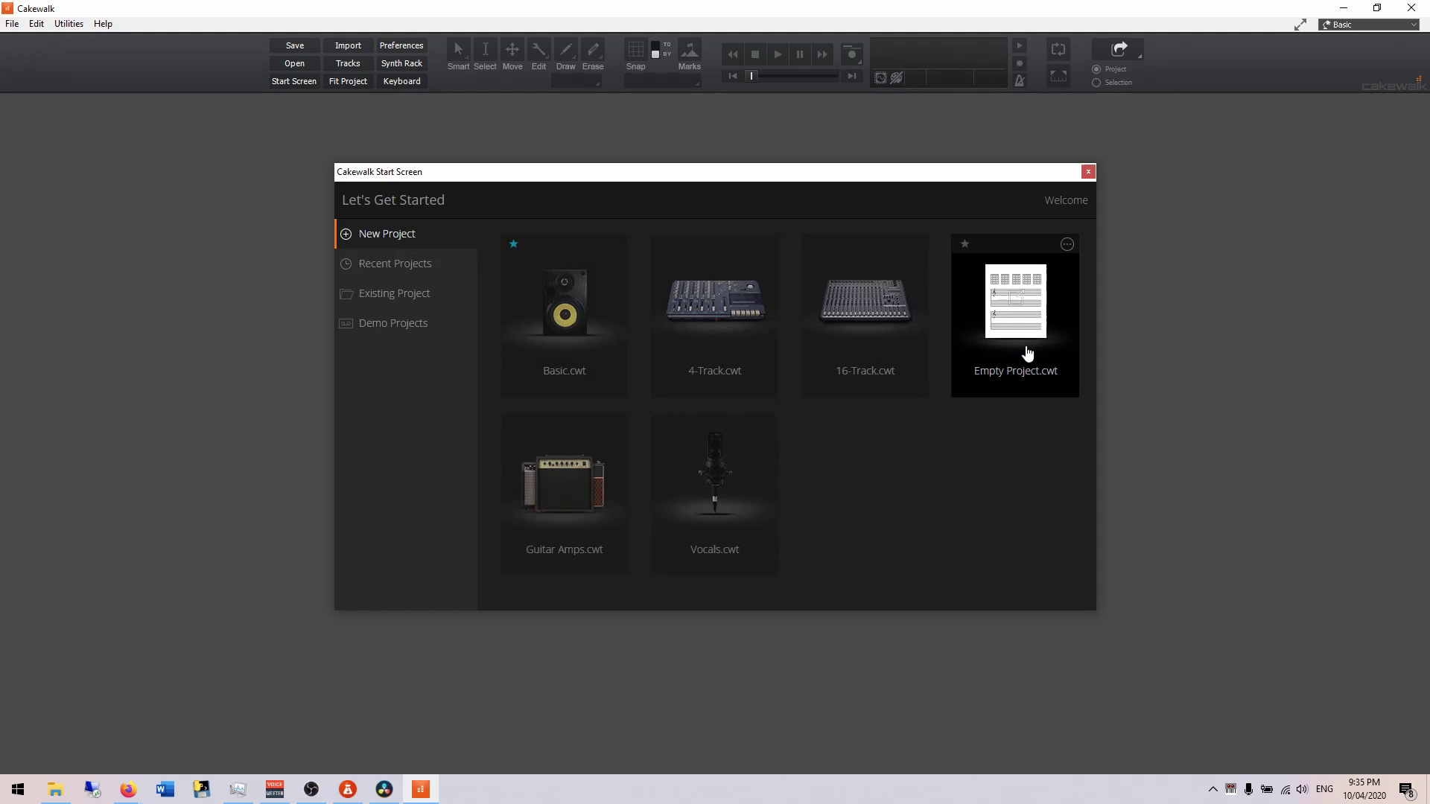
{"action": "left_click", "coordinate": [1027, 346]}
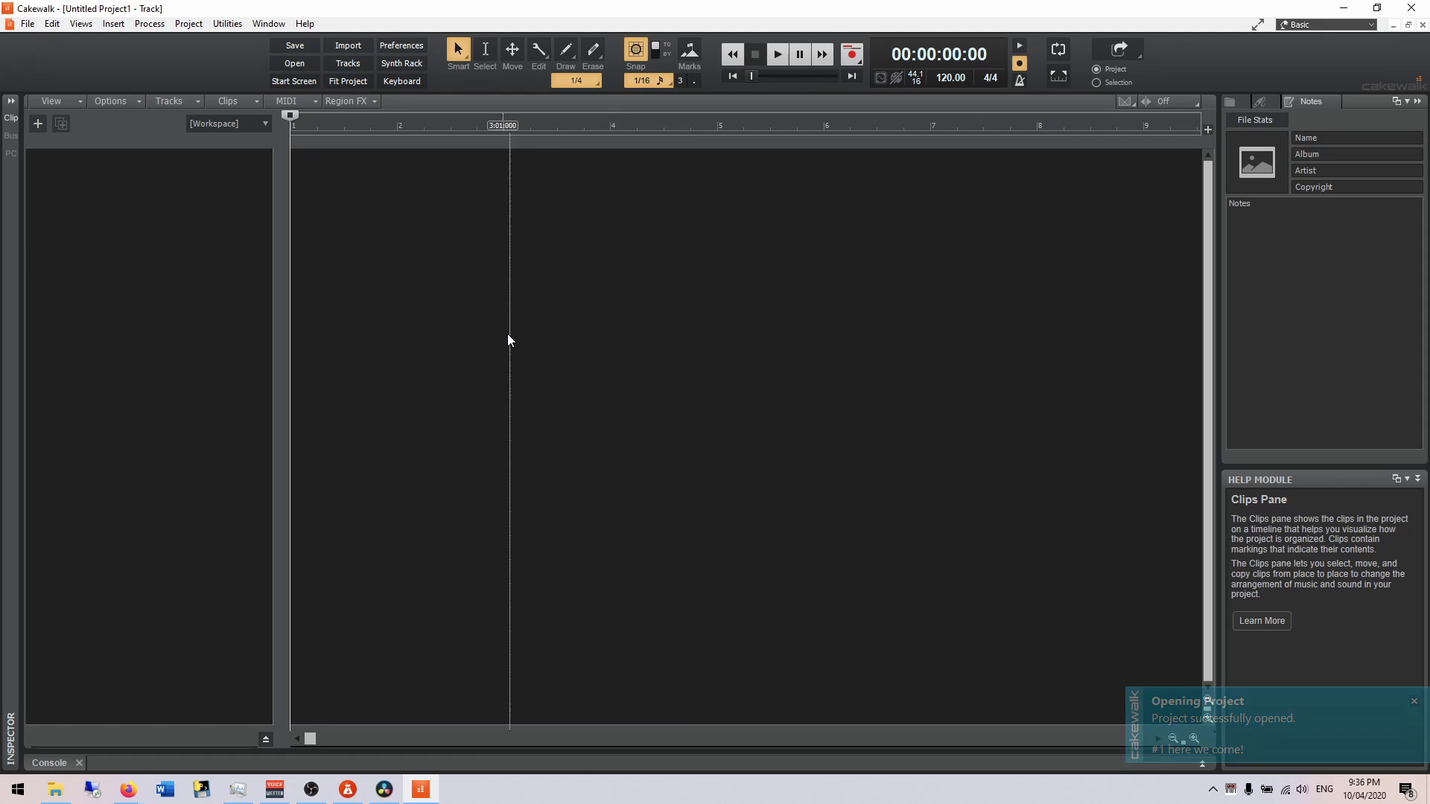
{"action": "left_click", "coordinate": [121, 25]}
{"action": "left_click", "coordinate": [130, 41]}
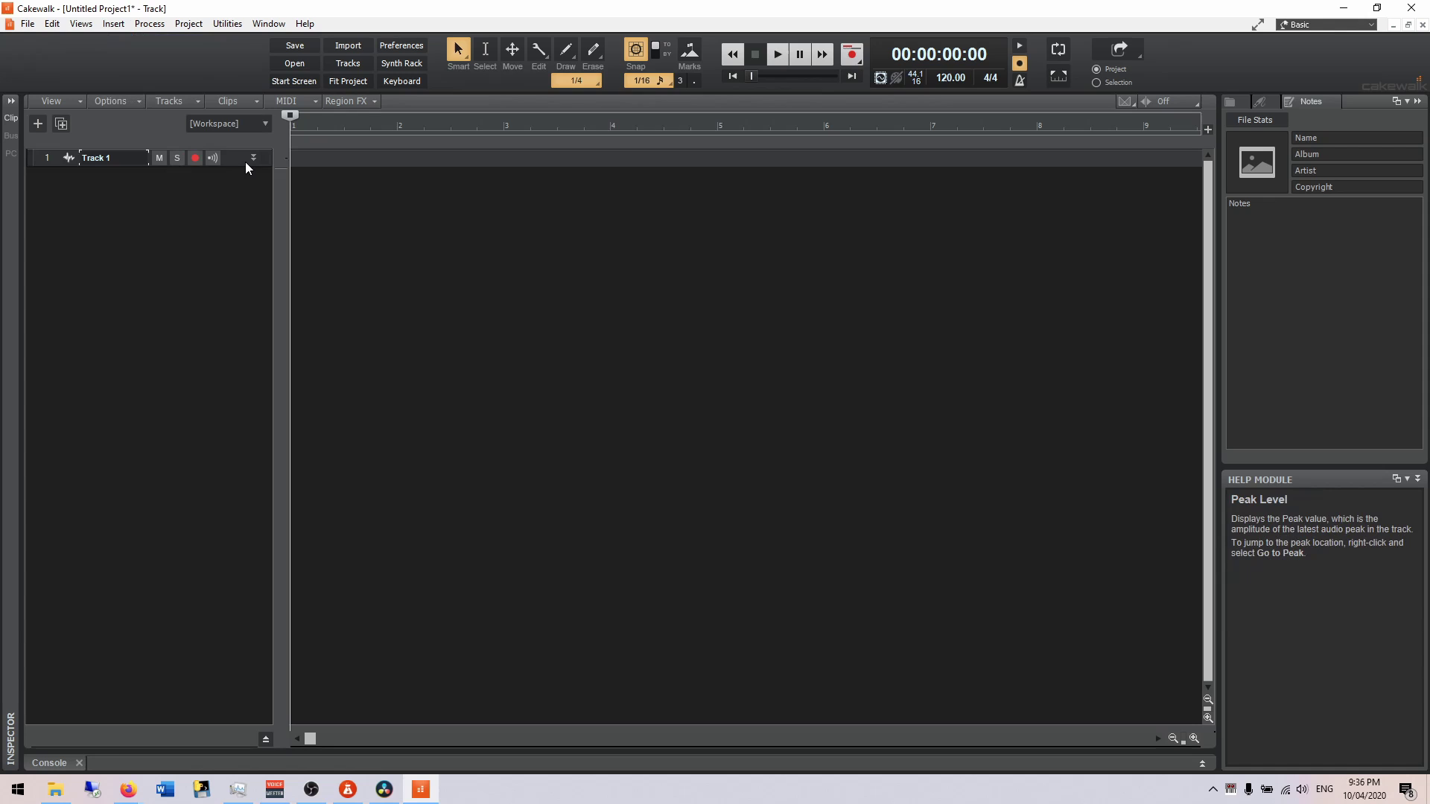
{"action": "left_click", "coordinate": [916, 80]}
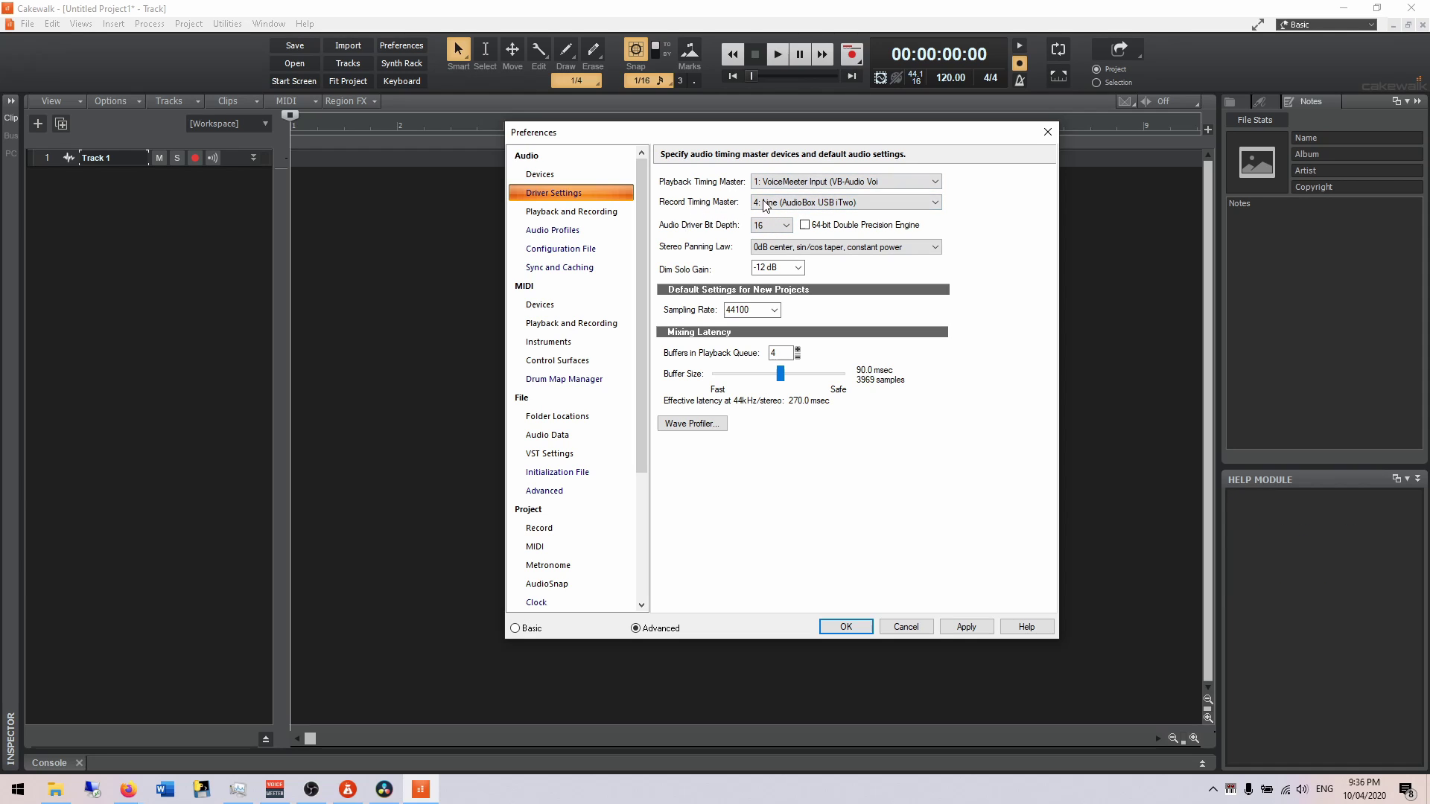
{"action": "left_click", "coordinate": [791, 204]}
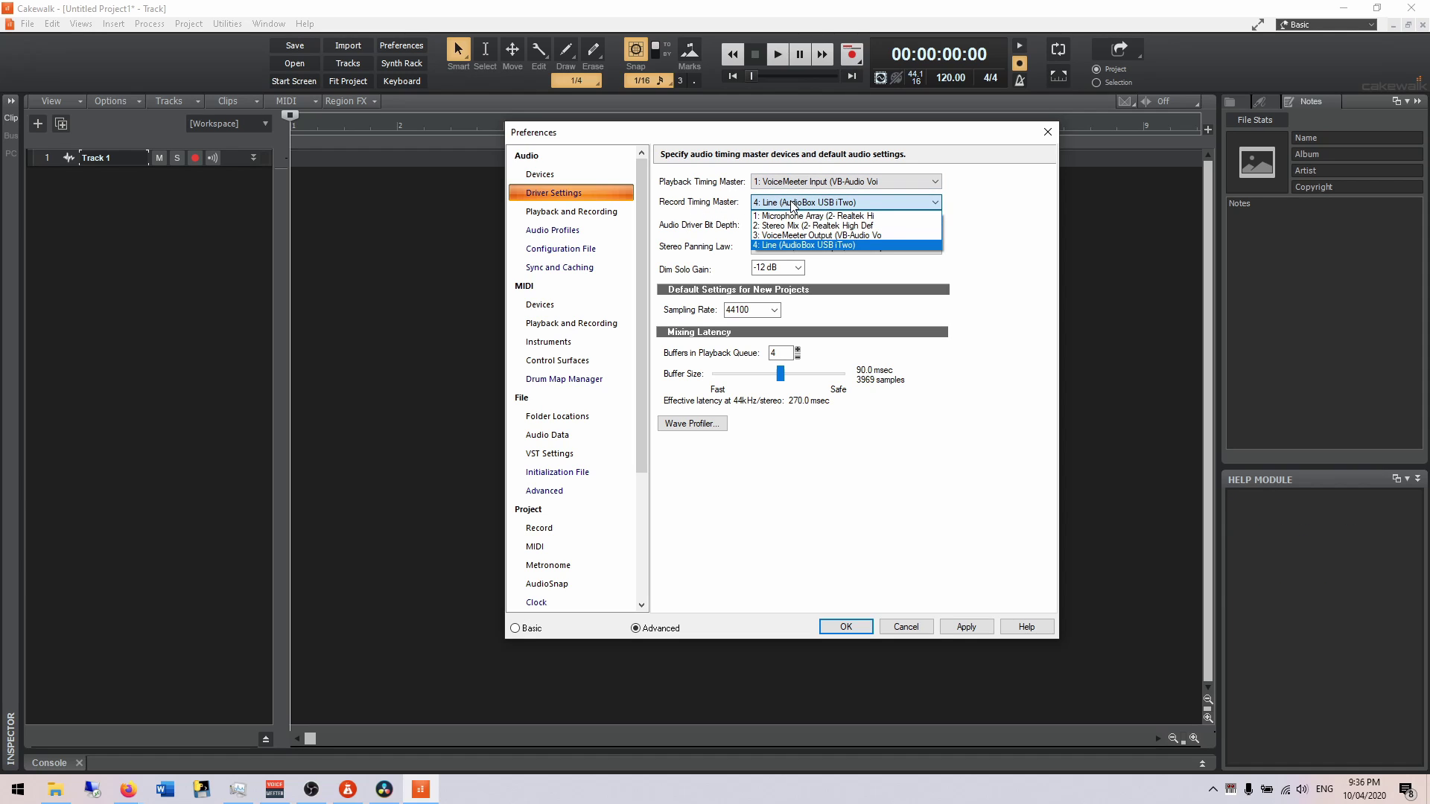
{"action": "left_click", "coordinate": [794, 246]}
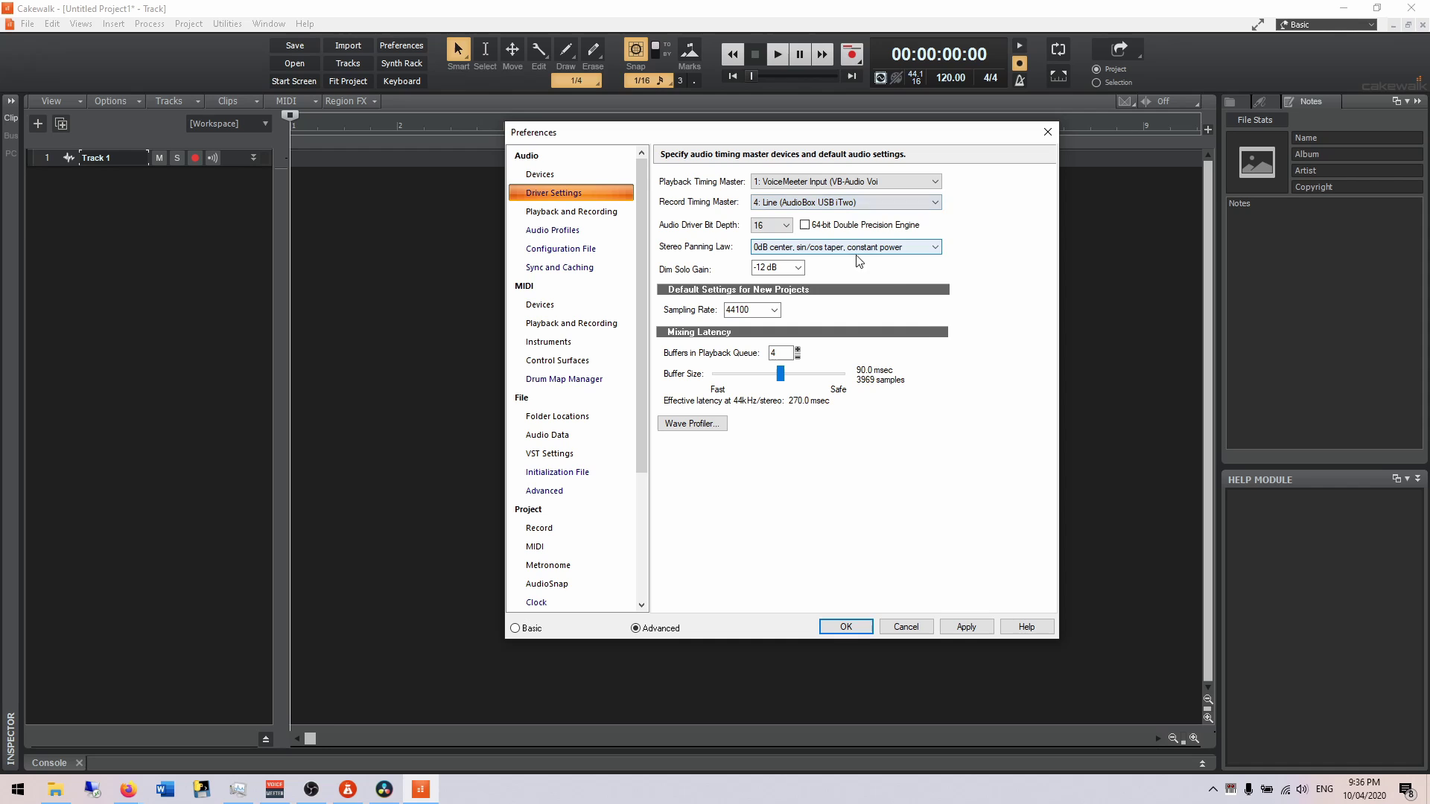
{"action": "left_click", "coordinate": [870, 627]}
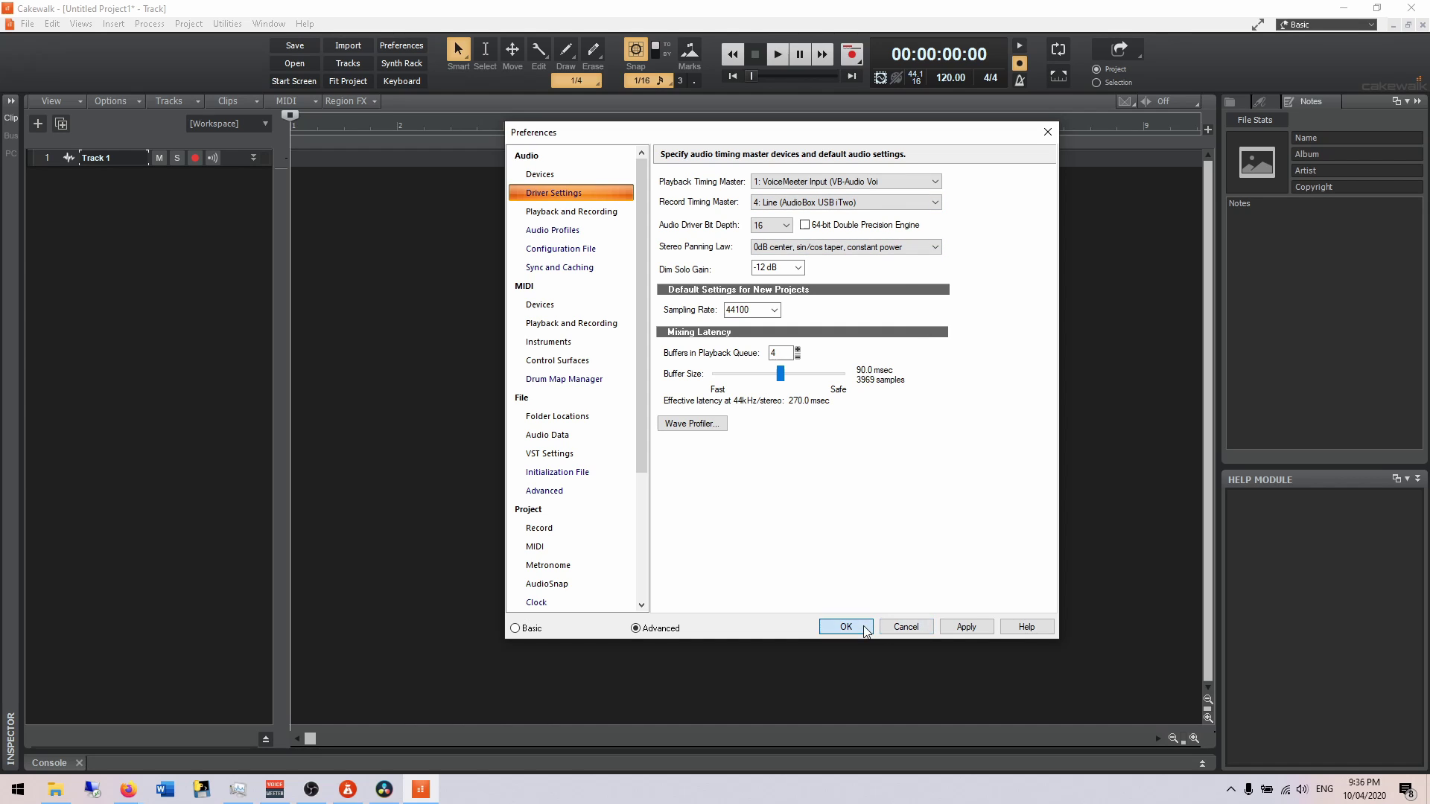
Arm Track 1 and record a roughly three-bar audio clip, Record 1
{"action": "left_click", "coordinate": [197, 162]}
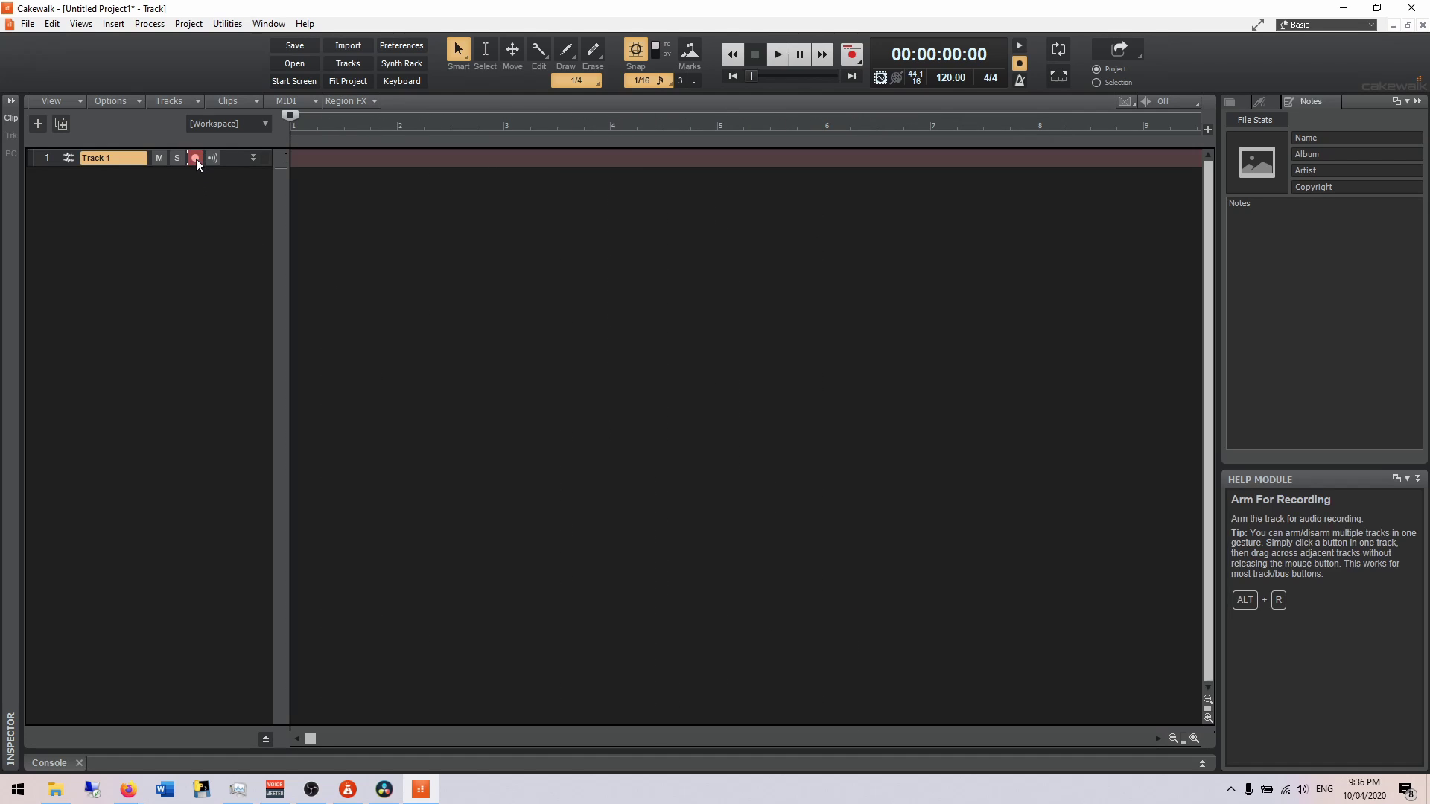
{"action": "left_click", "coordinate": [853, 54]}
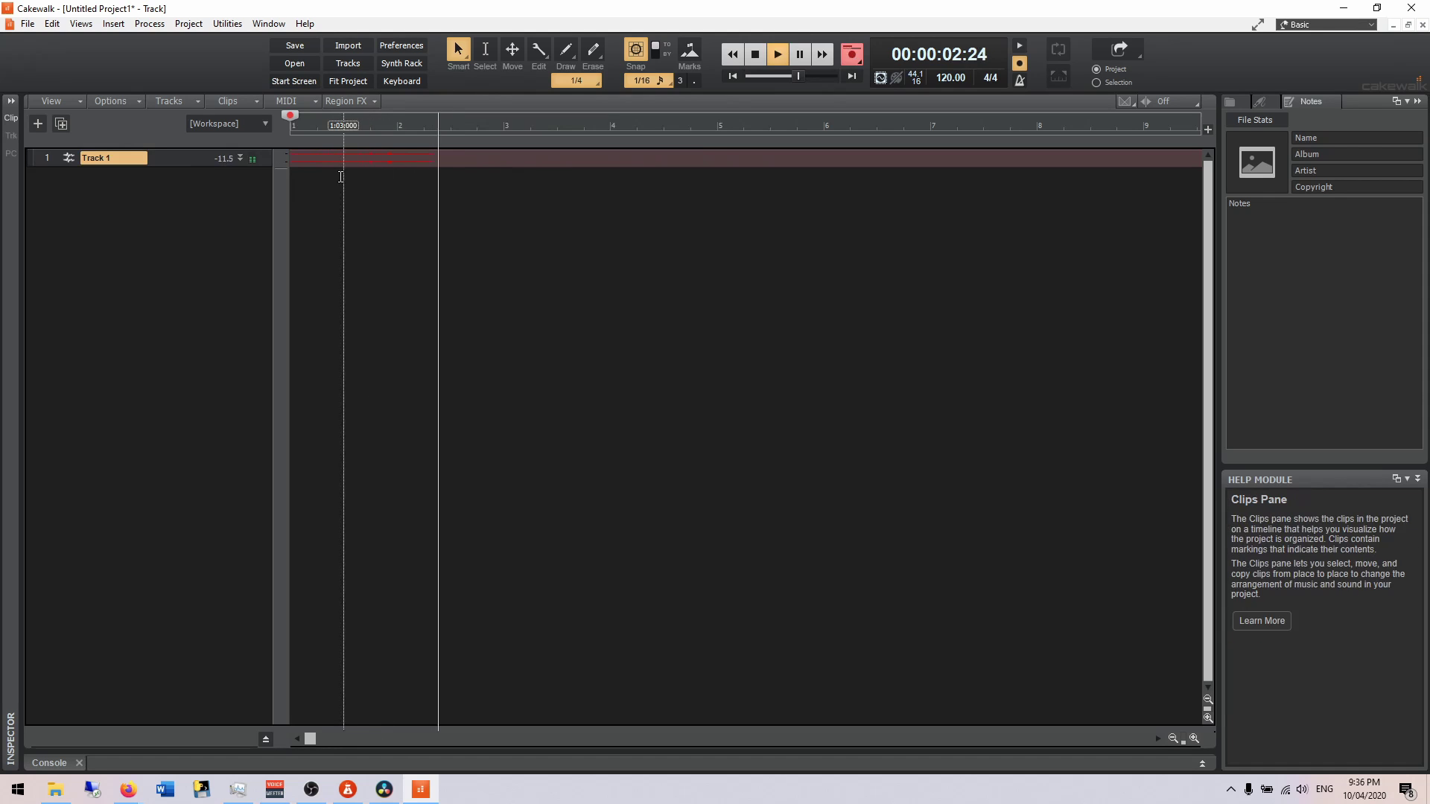
{"action": "left_click", "coordinate": [240, 158]}
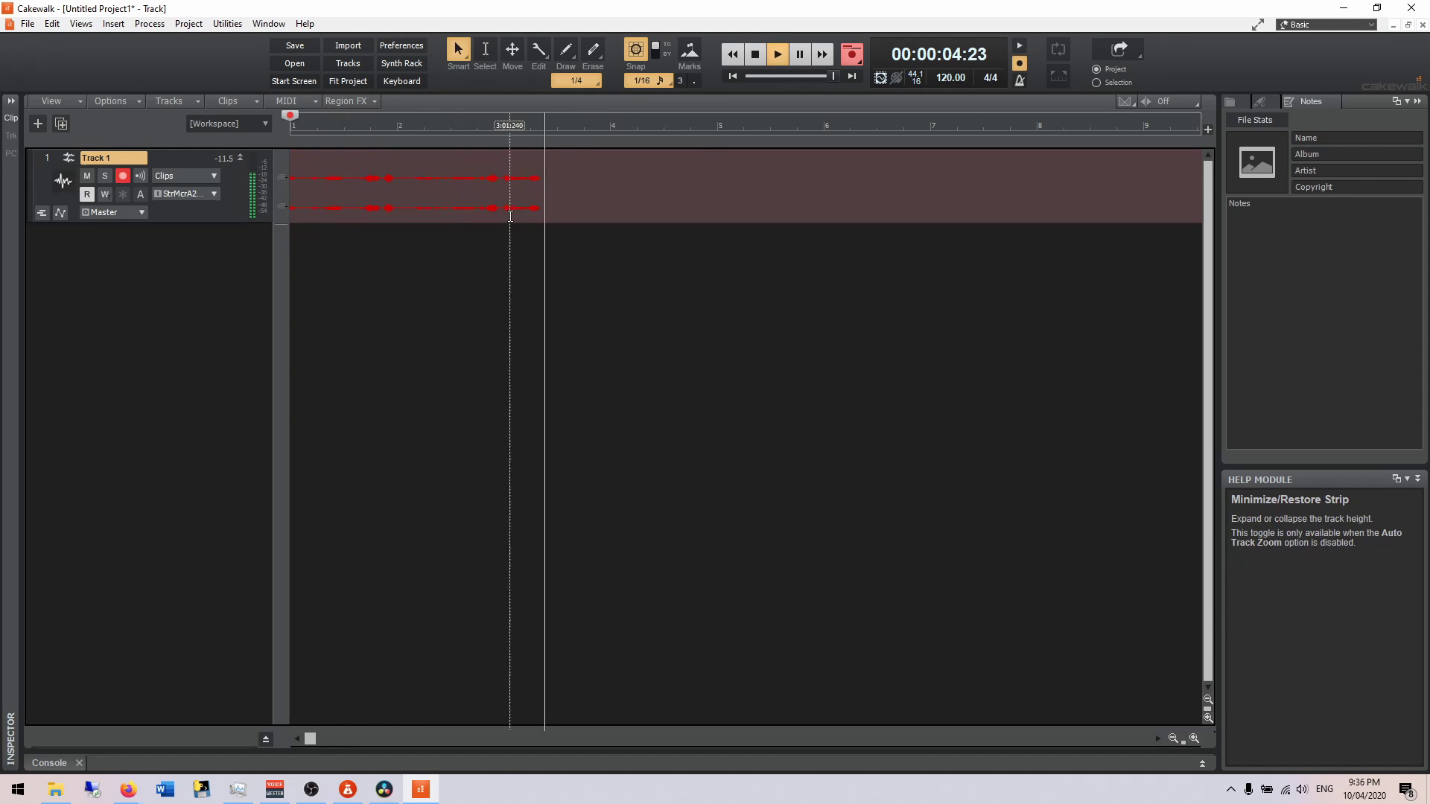
{"action": "key", "text": "space"}
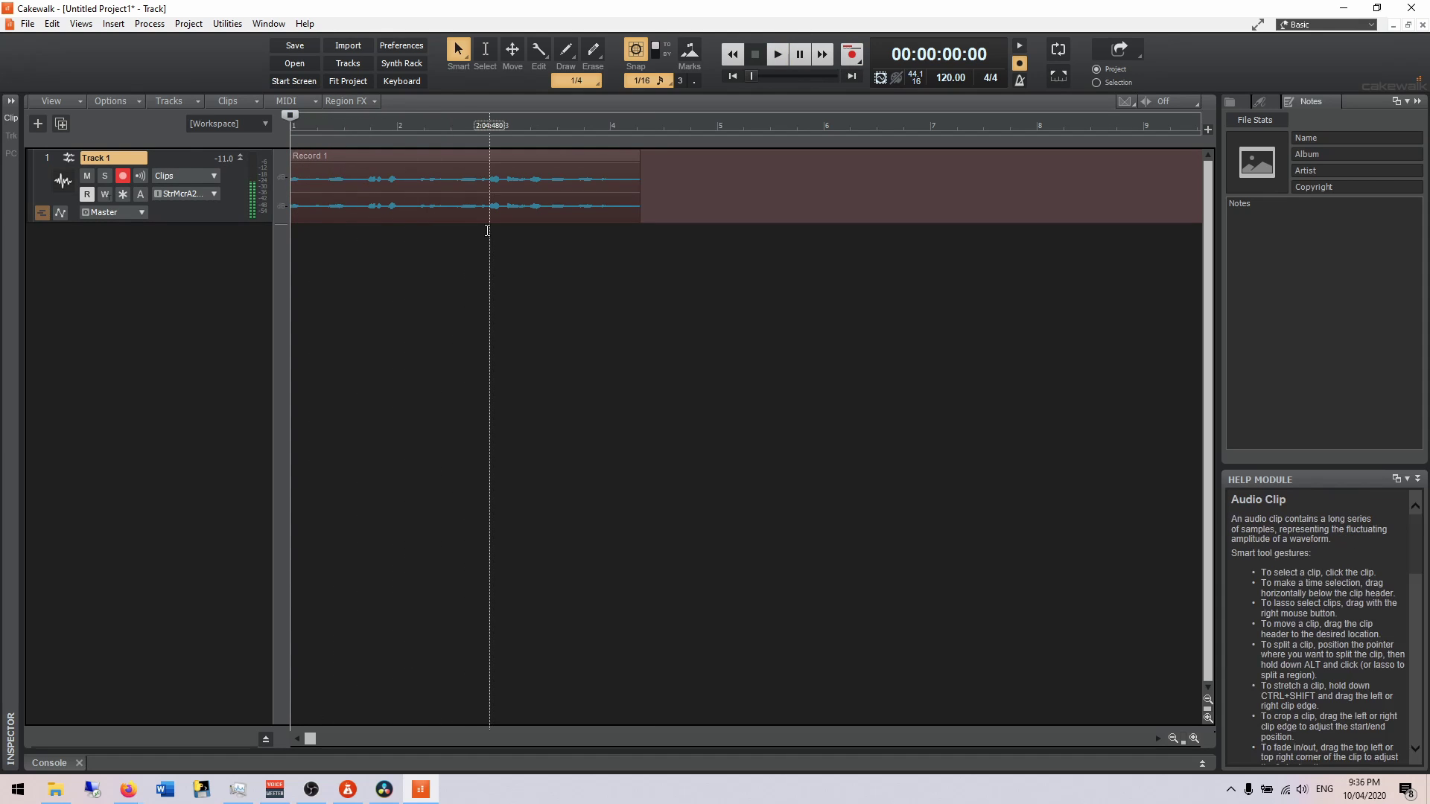
Drop Sonitus Equalizer from the EQ plug-ins onto the Record 1 clip
{"action": "left_click", "coordinate": [1255, 102]}
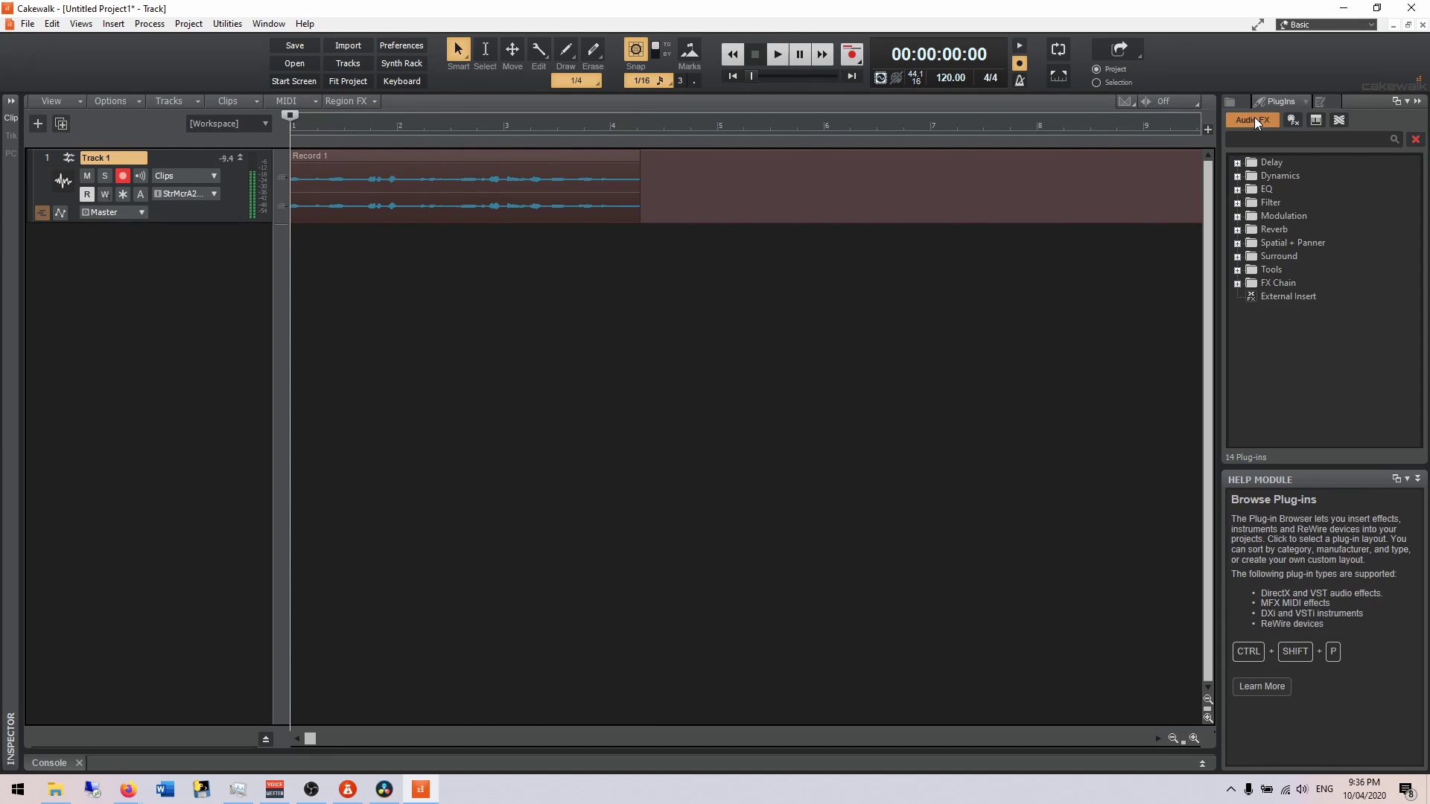
{"action": "left_click", "coordinate": [1237, 189]}
{"action": "left_click_drag", "start_coordinate": [1281, 203], "coordinate": [484, 198]}
{"action": "left_click_drag", "start_coordinate": [157, 12], "coordinate": [517, 143]}
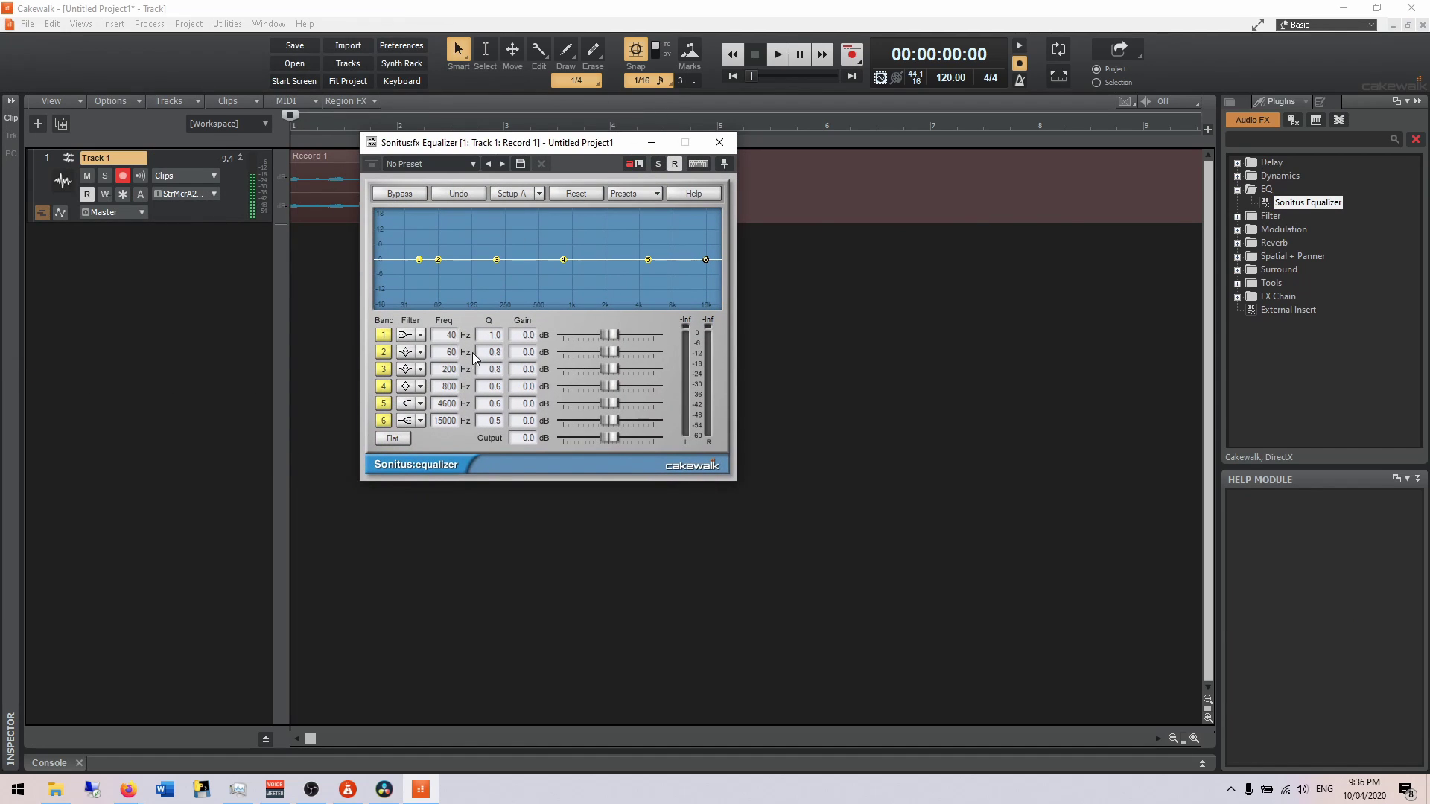
Keep band 1 a low shelf and give band 3 a 2.6 dB boost at 342 Hz, Q 7.2
{"action": "left_click", "coordinate": [420, 335]}
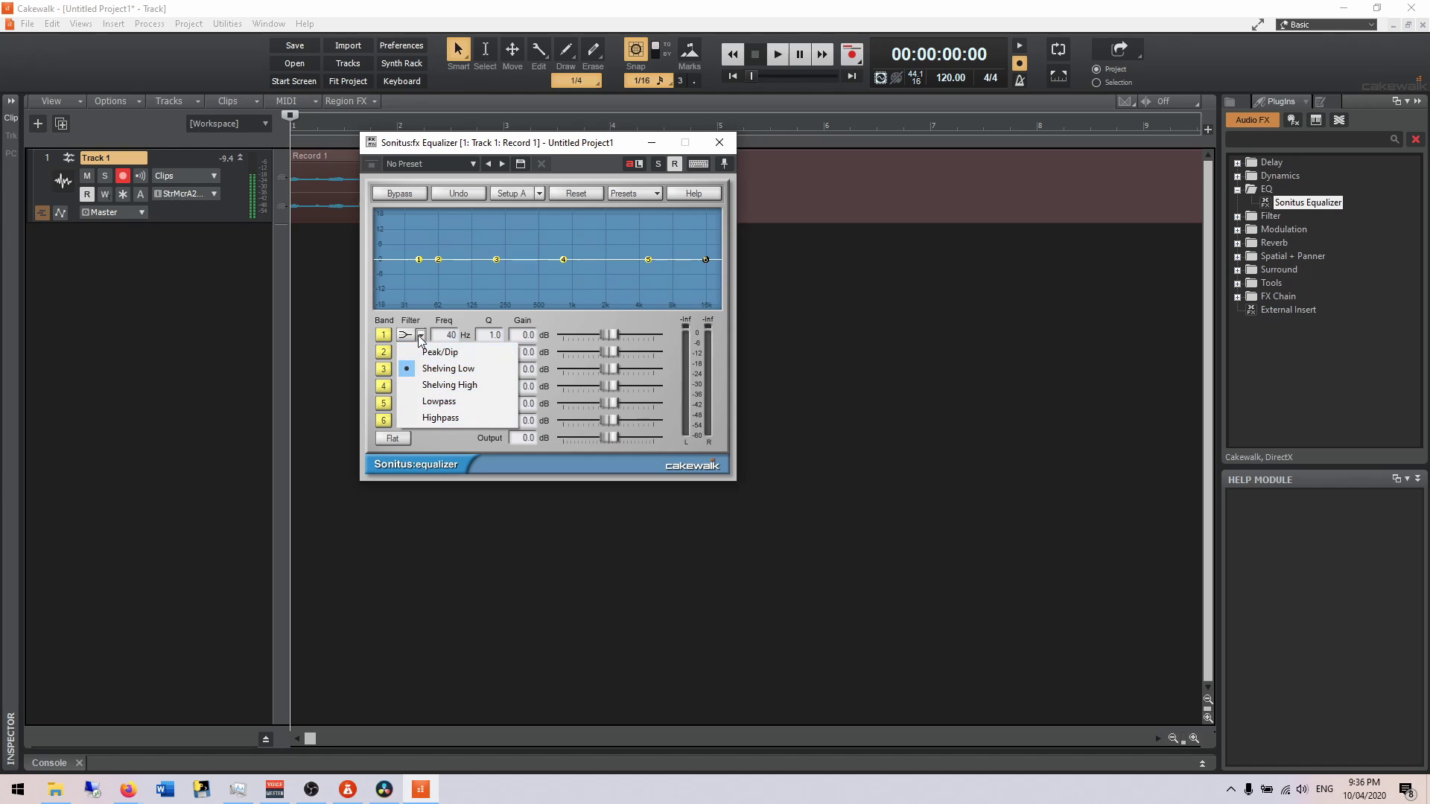
{"action": "left_click", "coordinate": [420, 337]}
{"action": "left_click_drag", "start_coordinate": [450, 369], "coordinate": [478, 376]}
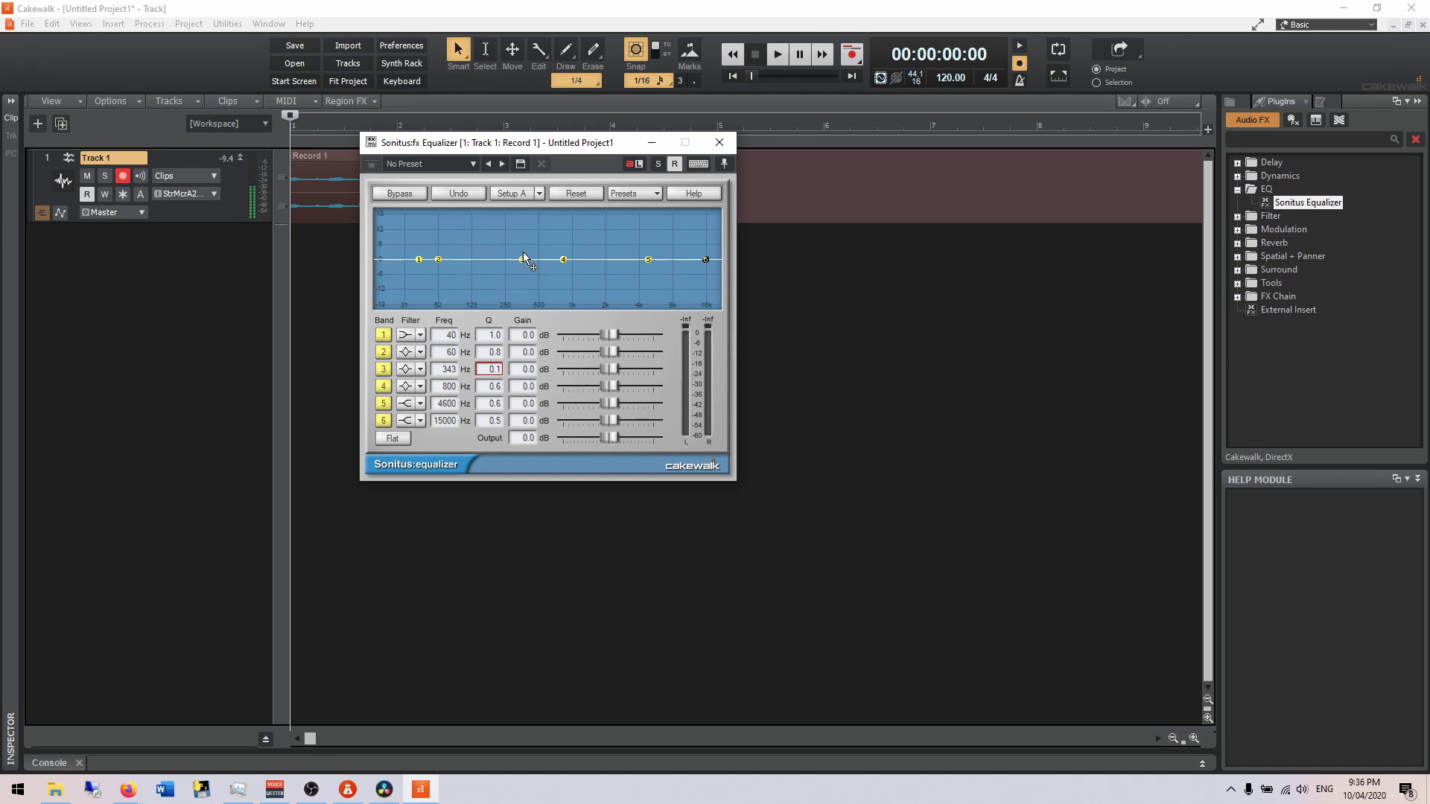
{"action": "left_click_drag", "start_coordinate": [523, 258], "coordinate": [522, 246]}
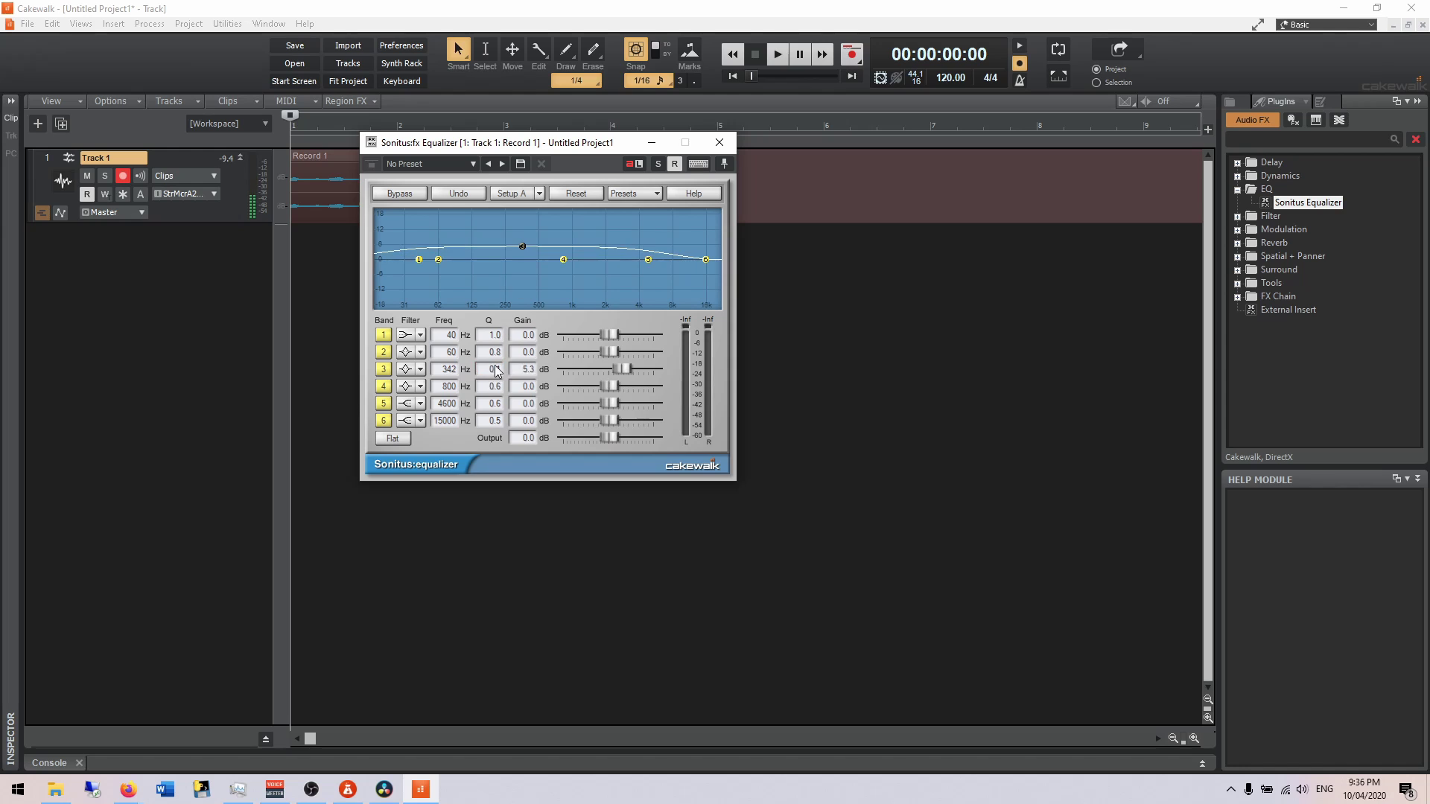
{"action": "mouse_move", "coordinate": [497, 370]}
{"action": "left_mouse_down"}
{"action": "mouse_move", "coordinate": [472, 374]}
{"action": "mouse_move", "coordinate": [553, 365]}
{"action": "mouse_move", "coordinate": [506, 368]}
{"action": "left_mouse_up"}
{"action": "left_click", "coordinate": [556, 368]}
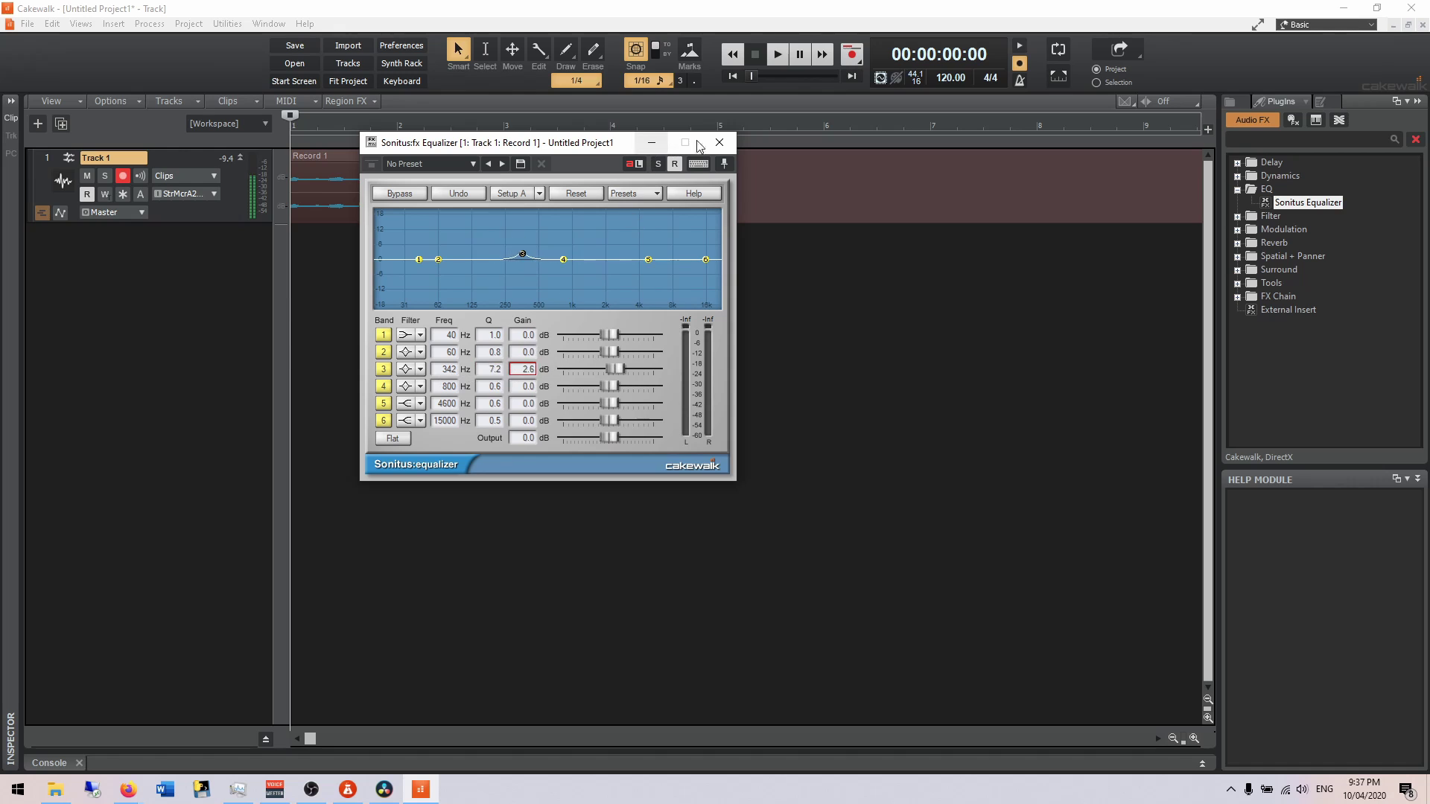
Drop Sonitus Compressor from Dynamics onto Record 1 with a 3.3:1 ratio and −4.8 dB threshold
{"action": "left_click", "coordinate": [719, 142]}
{"action": "left_click", "coordinate": [1237, 177]}
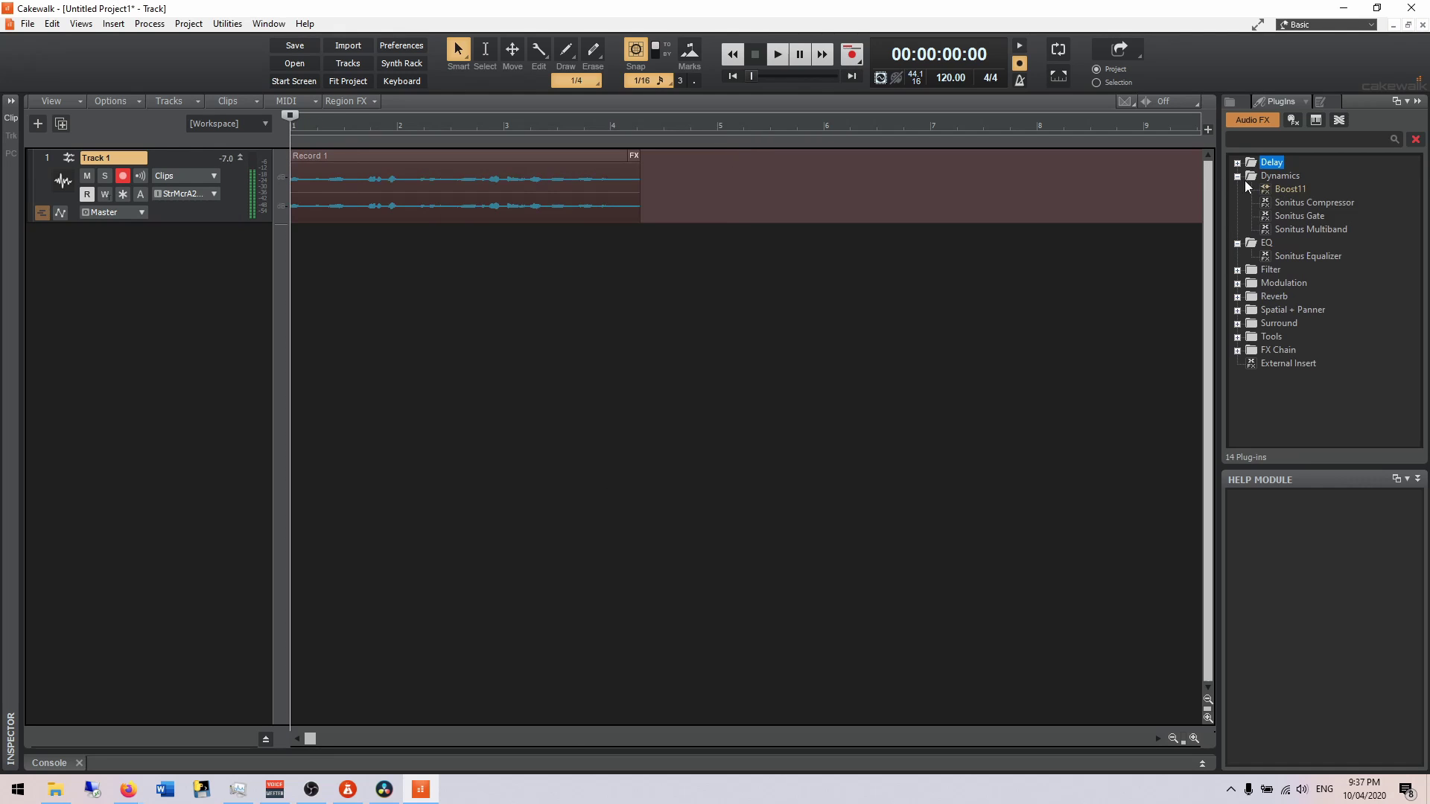
{"action": "left_click_drag", "start_coordinate": [1312, 203], "coordinate": [588, 198]}
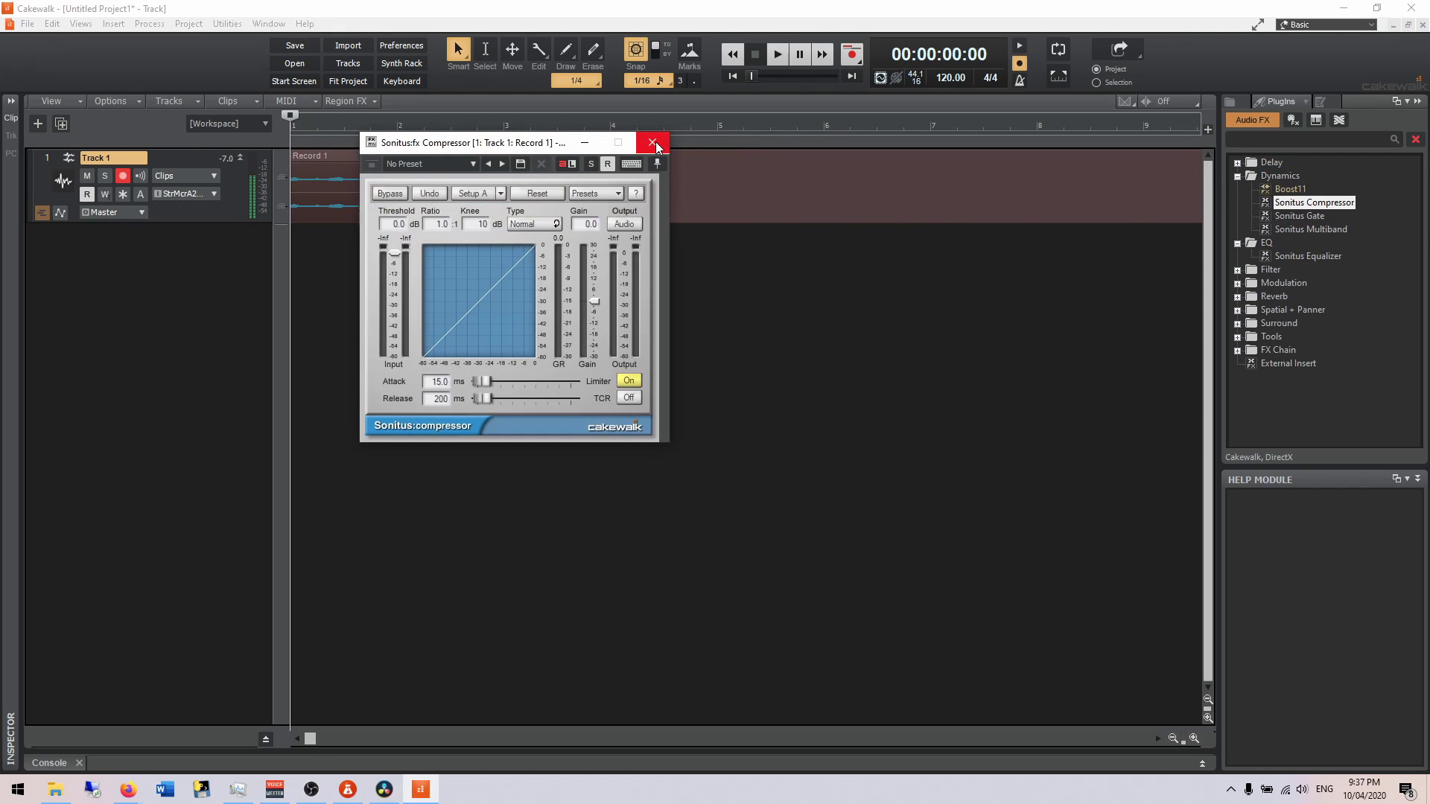
{"action": "left_click_drag", "start_coordinate": [437, 227], "coordinate": [394, 261]}
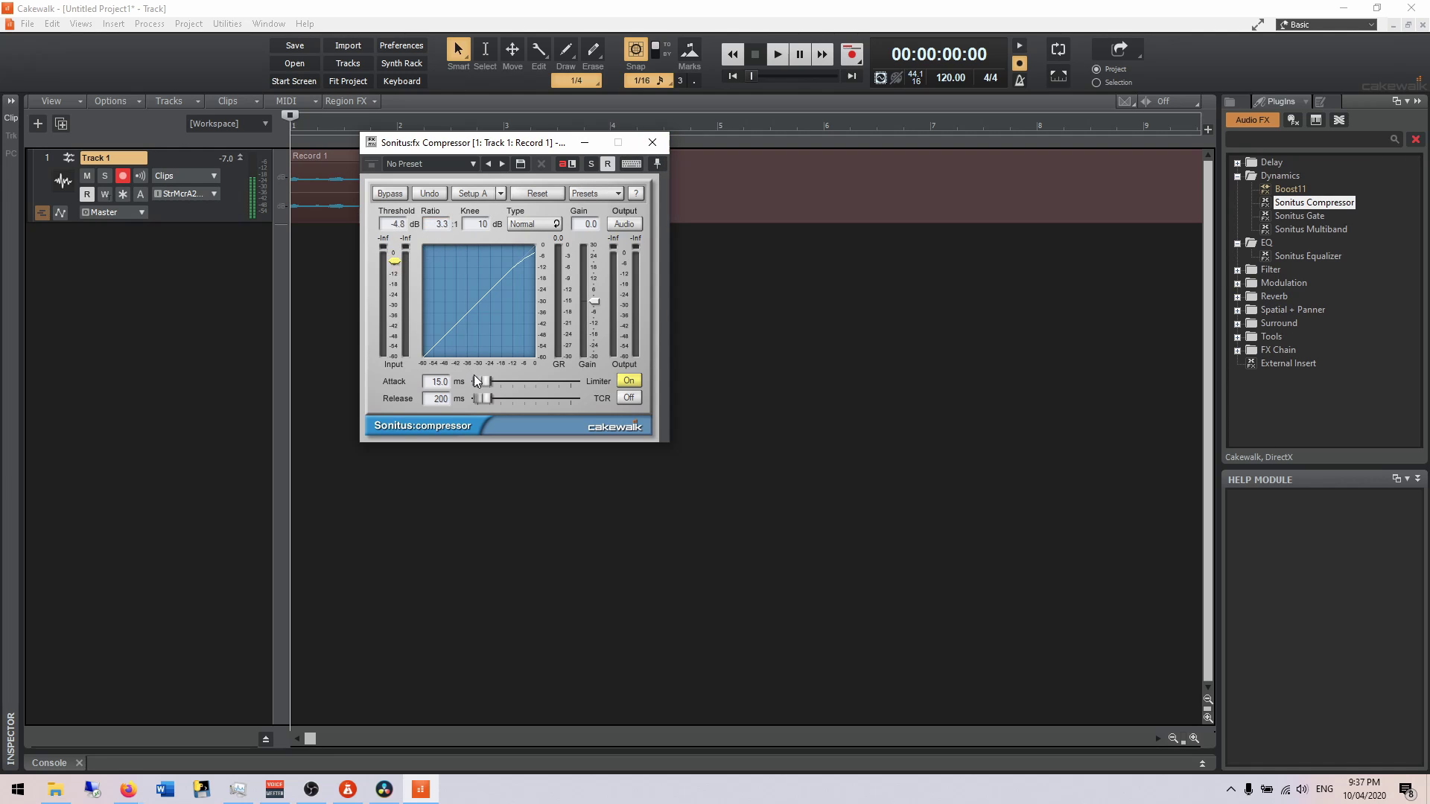
{"action": "left_click_drag", "start_coordinate": [476, 381], "coordinate": [482, 380]}
{"action": "left_click", "coordinate": [652, 142]}
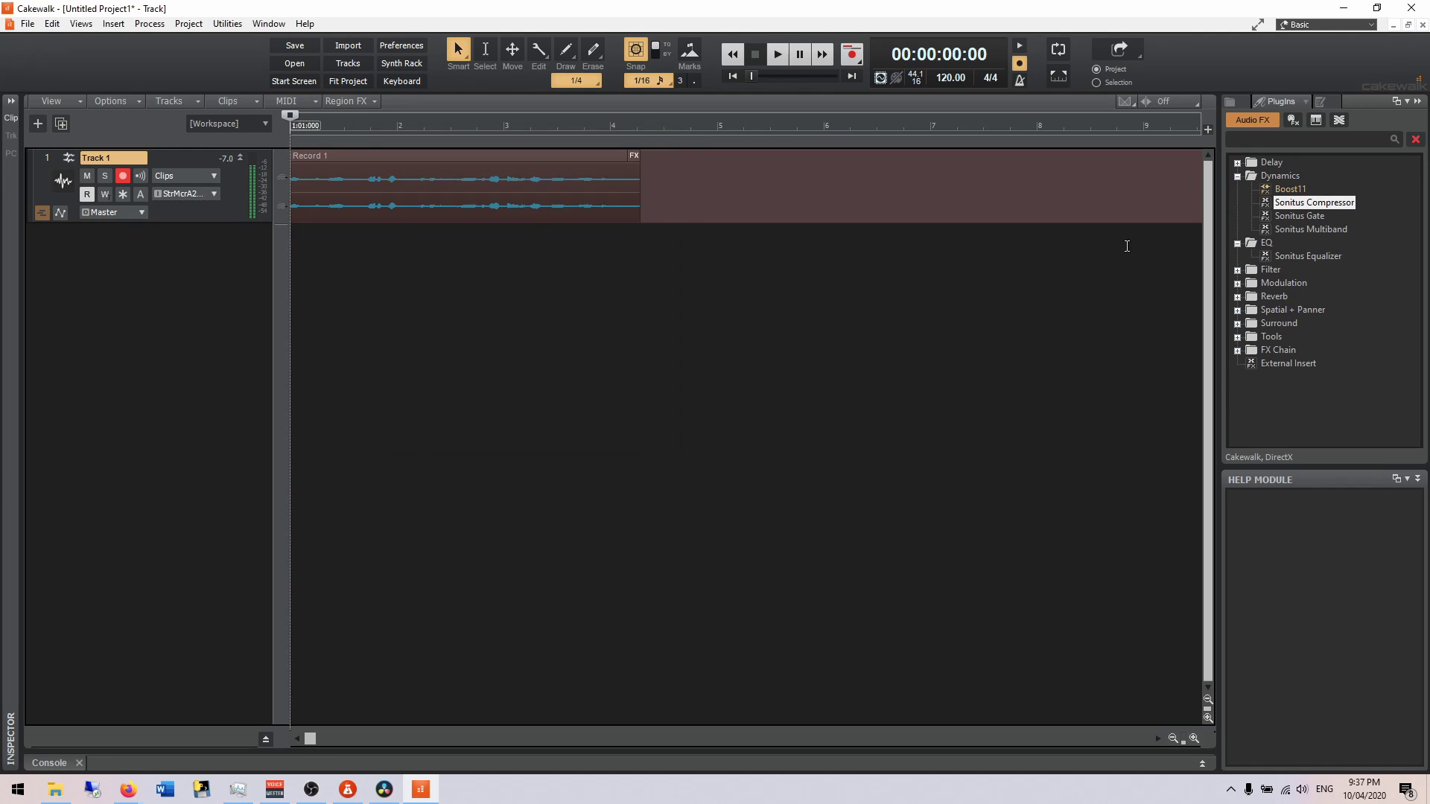
Drop BREVERB 2 Cakewalk from the Reverb folder onto Record 1, keeping its default Hall settings
{"action": "left_click", "coordinate": [1238, 296]}
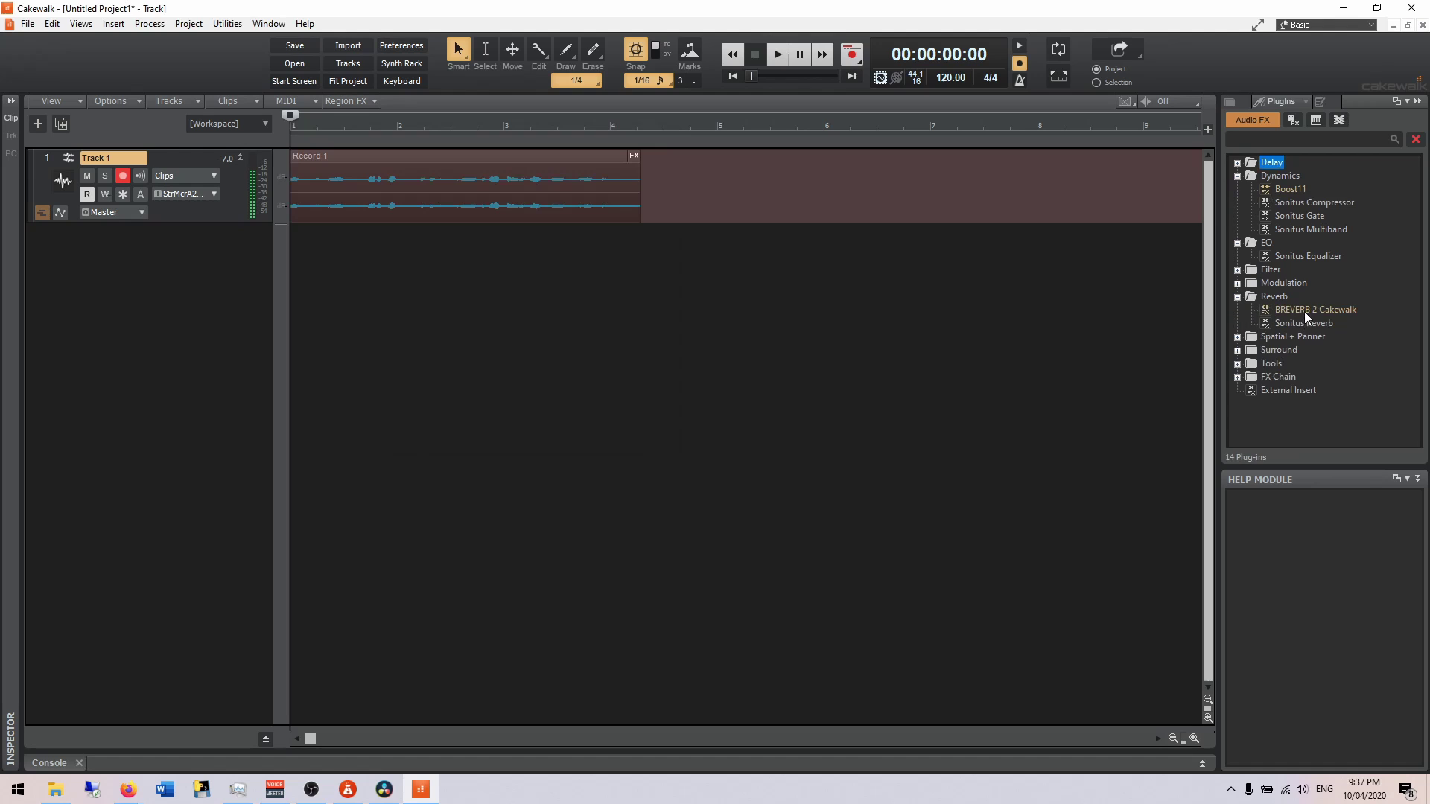
{"action": "left_click_drag", "start_coordinate": [1297, 311], "coordinate": [598, 212]}
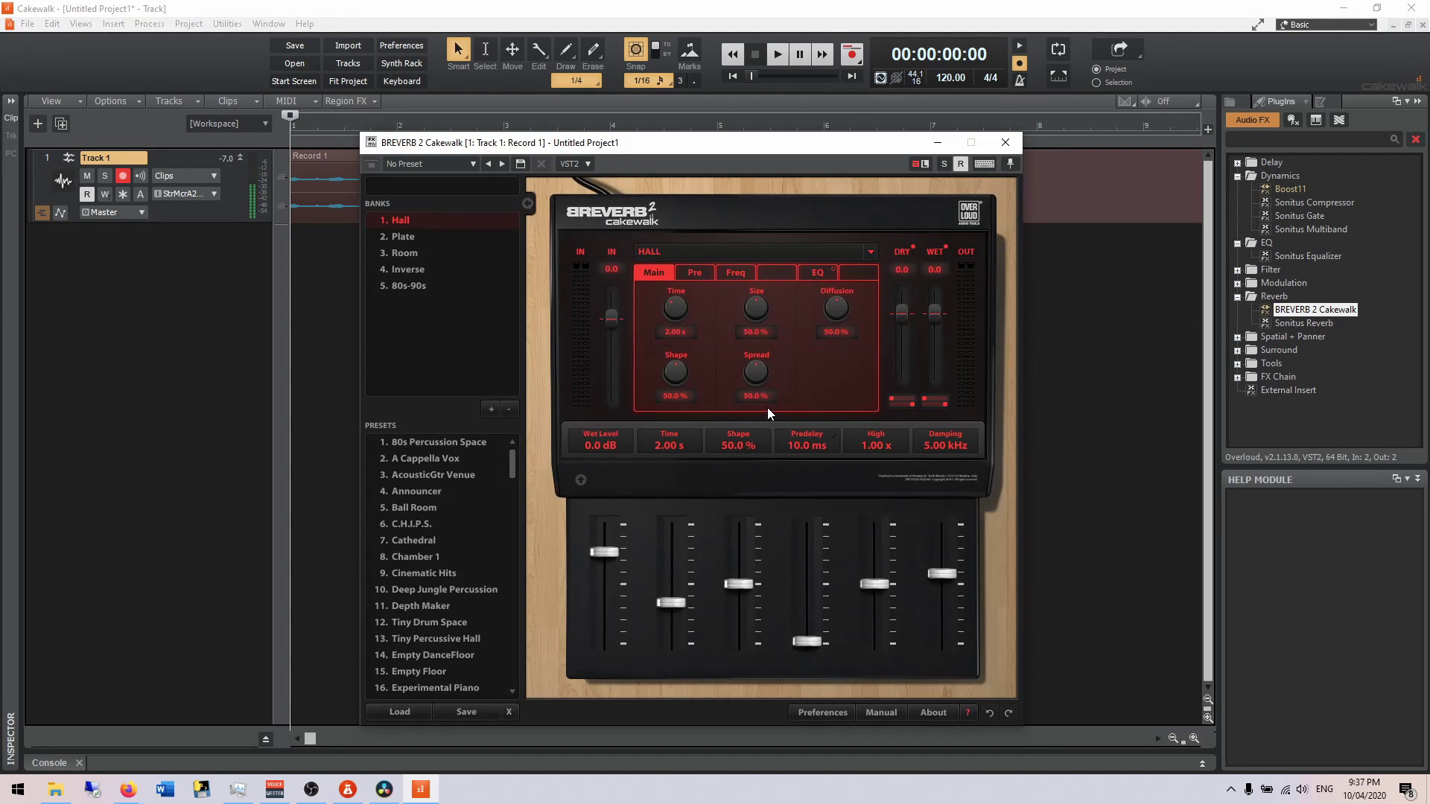
{"action": "left_click", "coordinate": [1004, 143]}
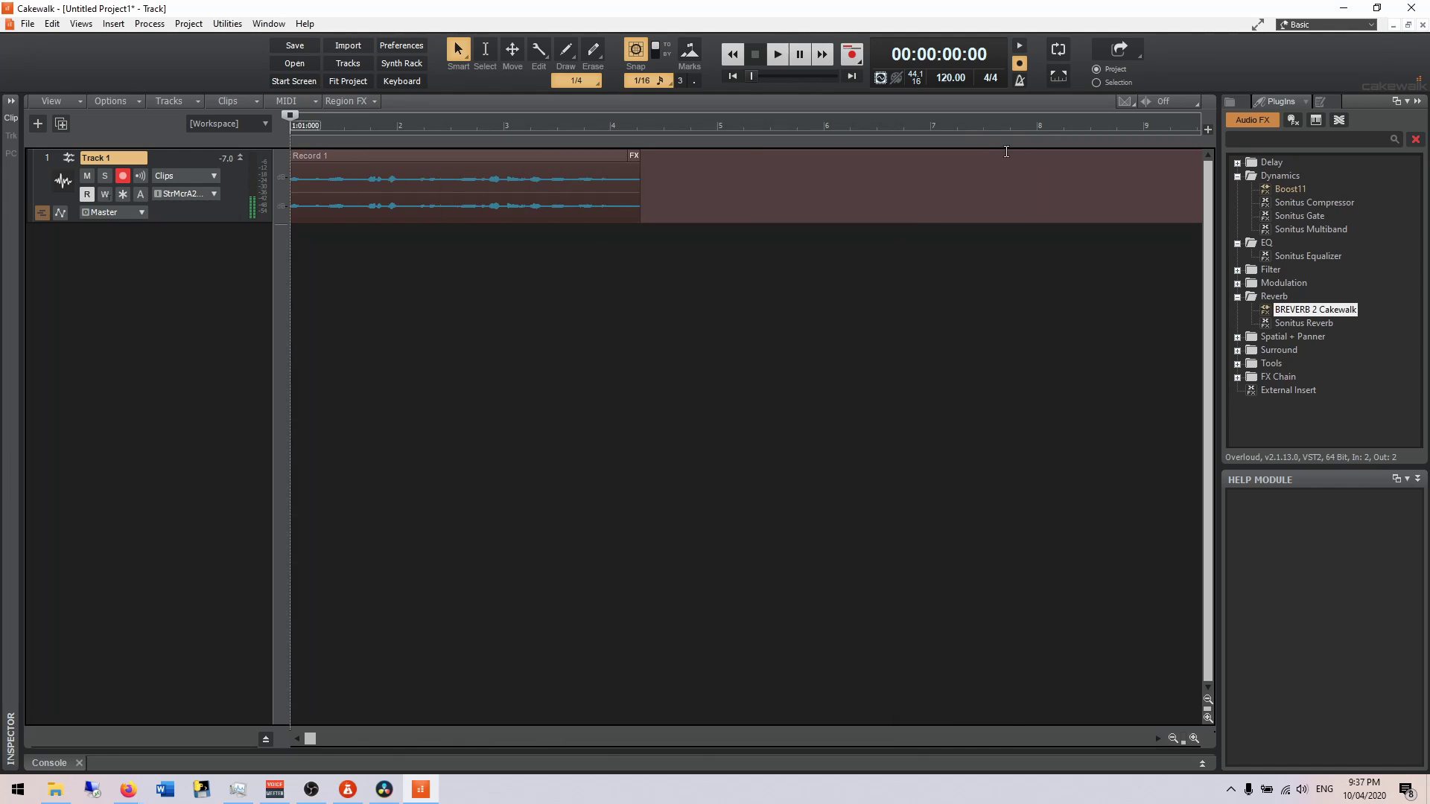